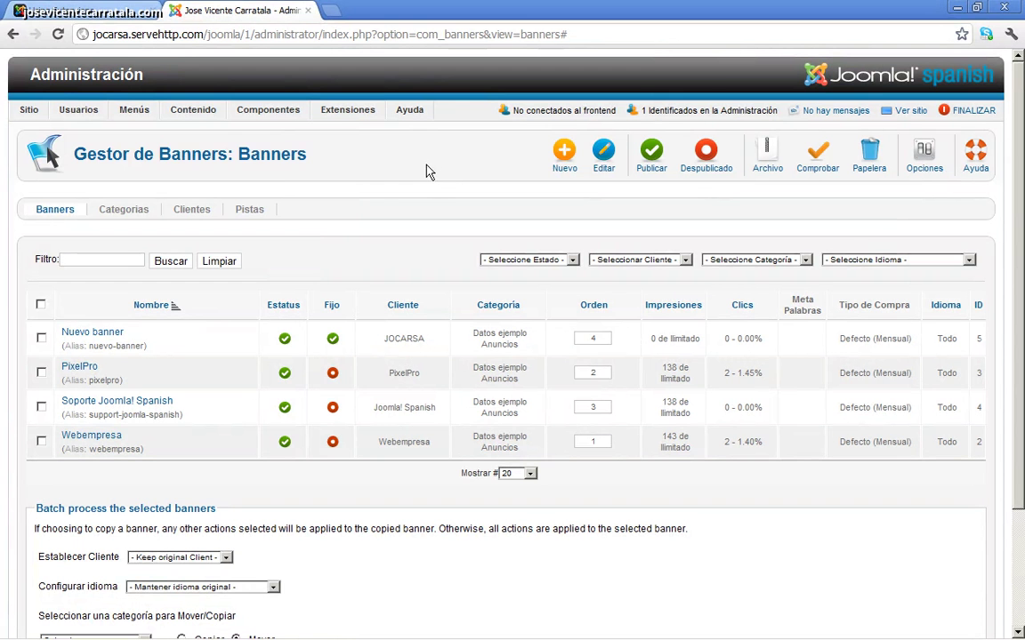
Step: Open the article manager and look through its list of articles
{"action": "mouse_move", "coordinate": [178, 110]}
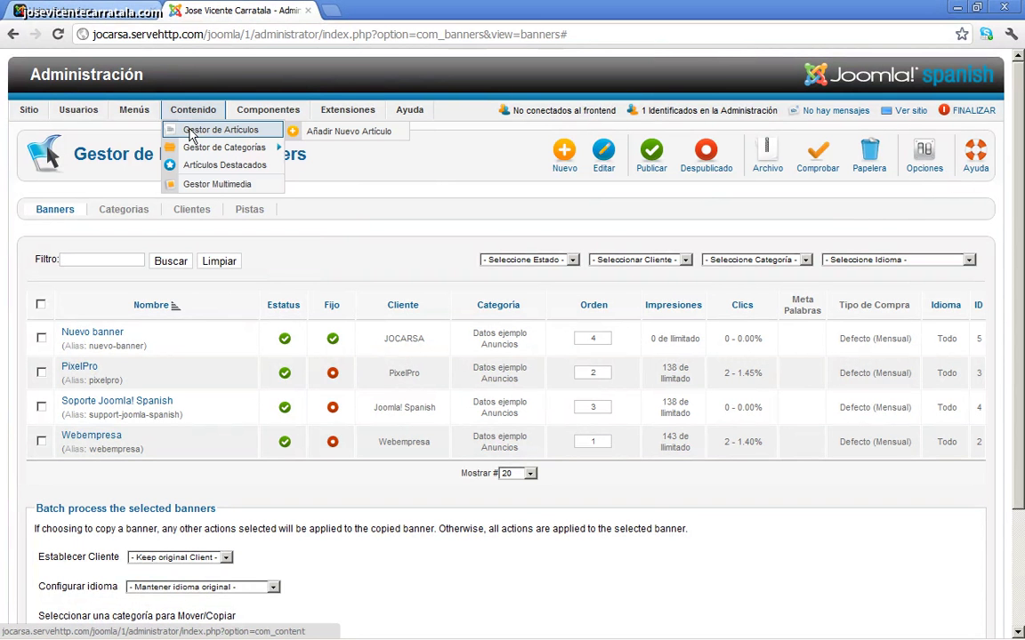
{"action": "left_click", "coordinate": [189, 132]}
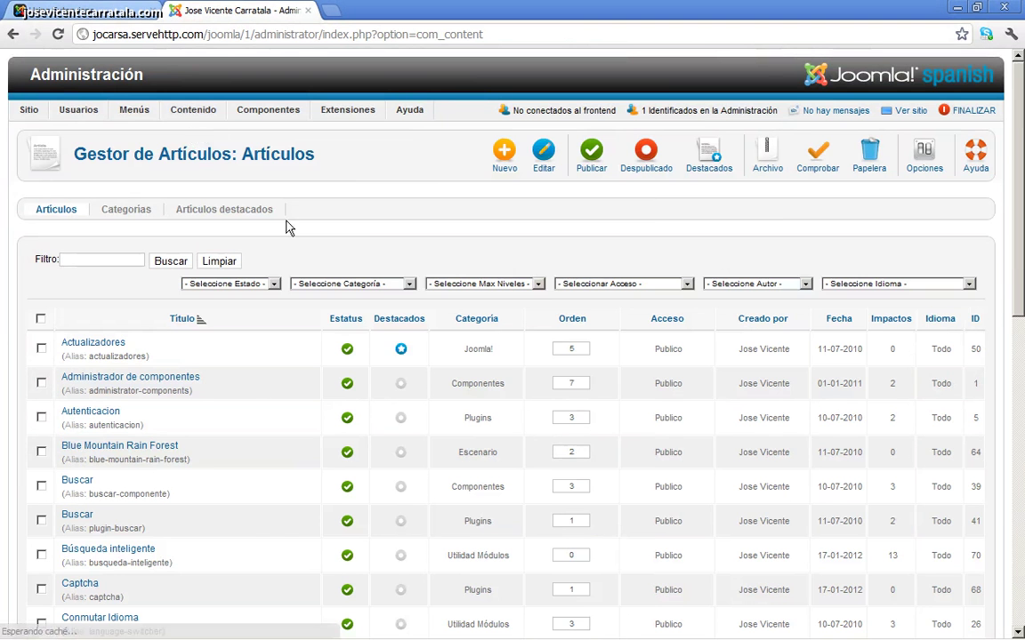
{"action": "scroll", "coordinate": [252, 397], "scroll_direction": "down", "scroll_amount": 7}
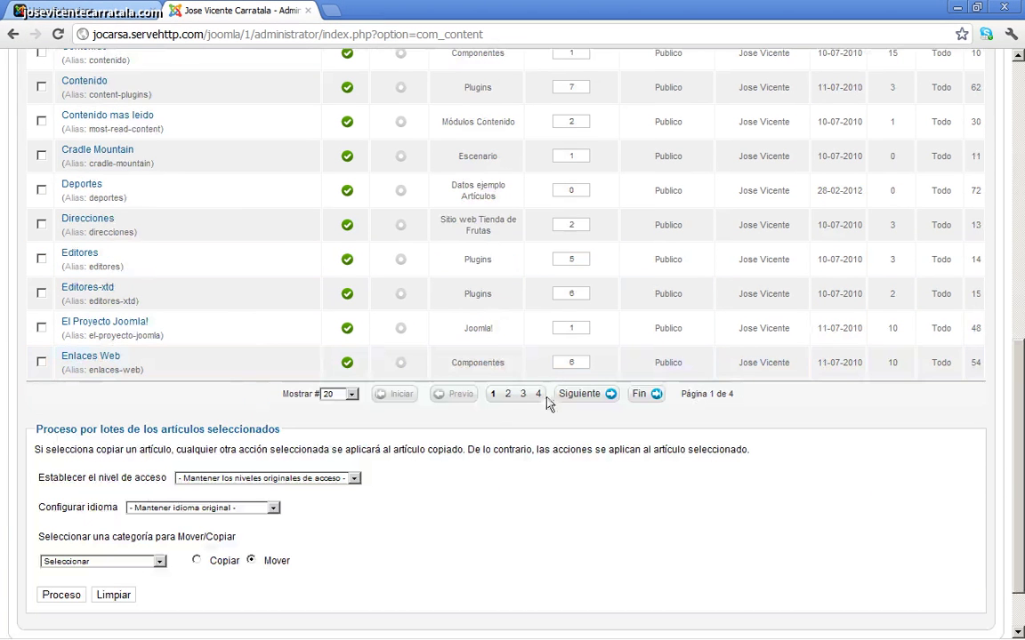
{"action": "scroll", "coordinate": [548, 403], "scroll_direction": "up", "scroll_amount": 5}
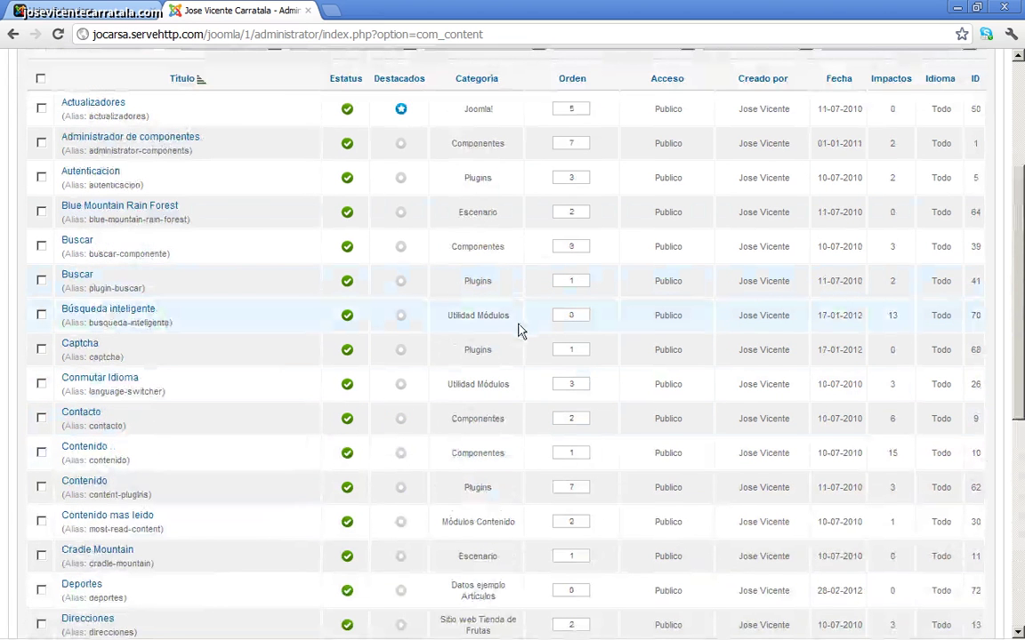
{"action": "scroll", "coordinate": [514, 314], "scroll_direction": "up", "scroll_amount": 3}
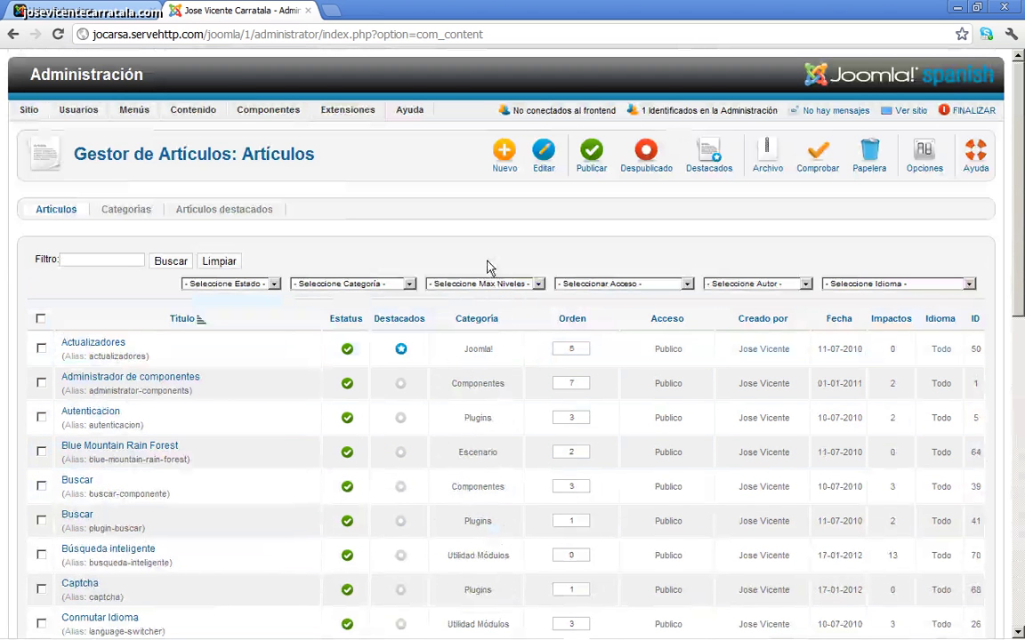
Step: Open the search term analysis of the Buscar component and filter the search phrases by the first name
{"action": "mouse_move", "coordinate": [249, 109]}
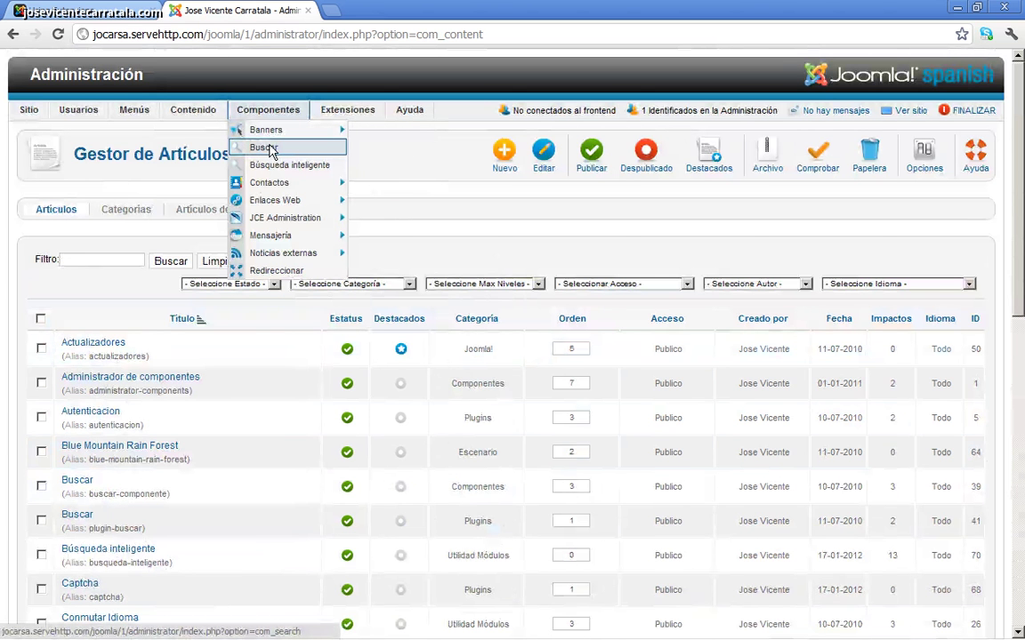
{"action": "left_click", "coordinate": [267, 147]}
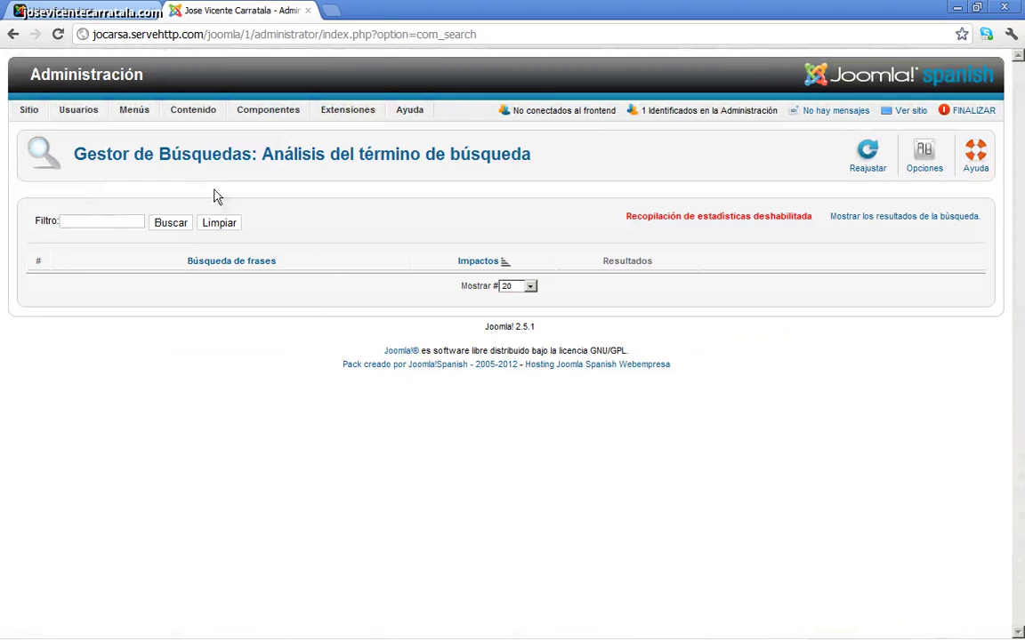
{"action": "left_click", "coordinate": [104, 220]}
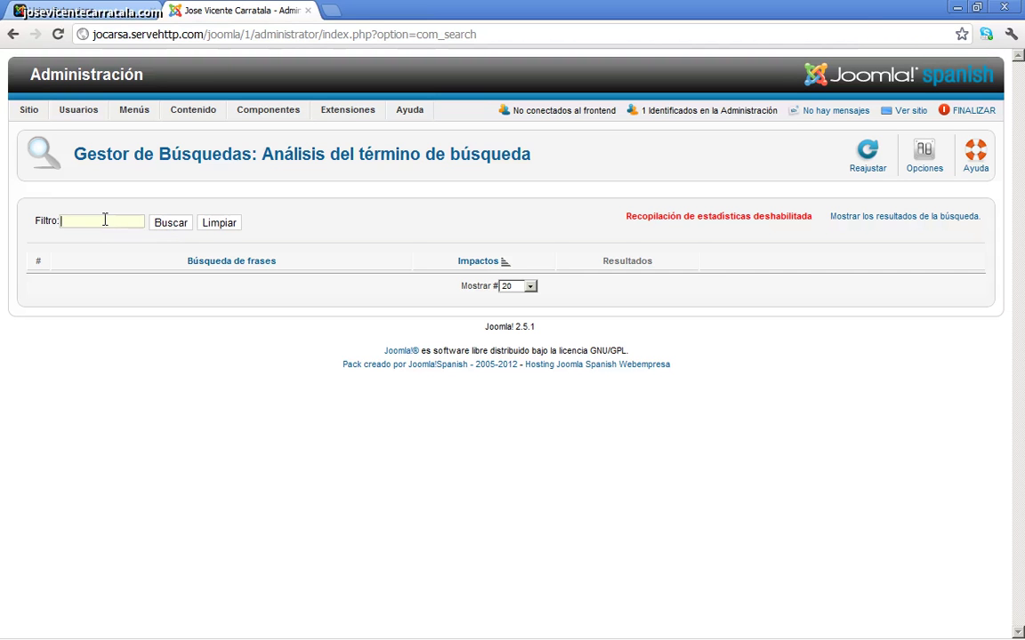
{"action": "type", "text": "Vicente"}
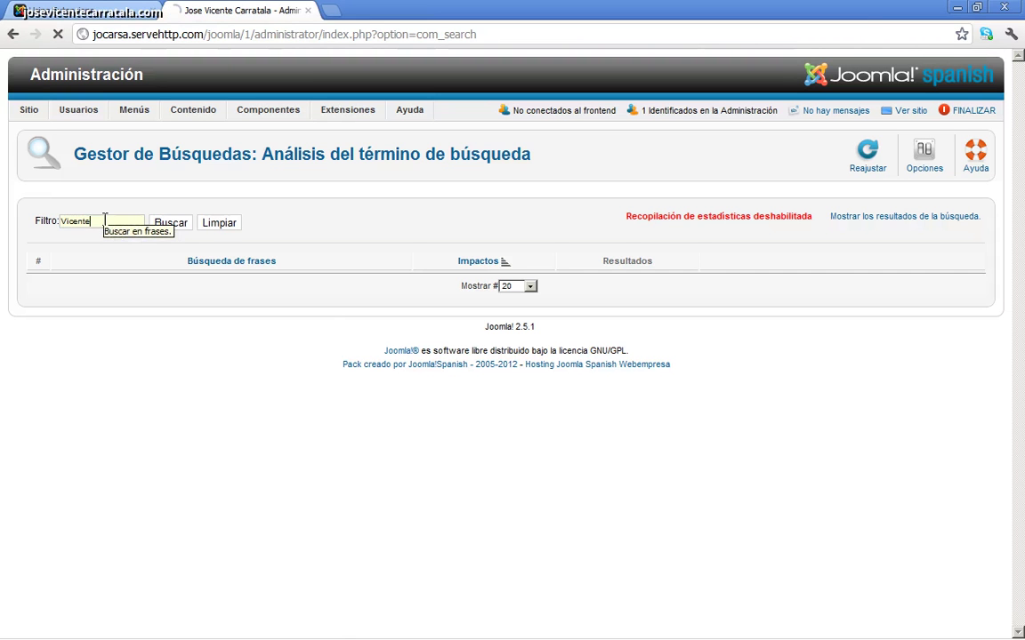
{"action": "key", "text": "Return"}
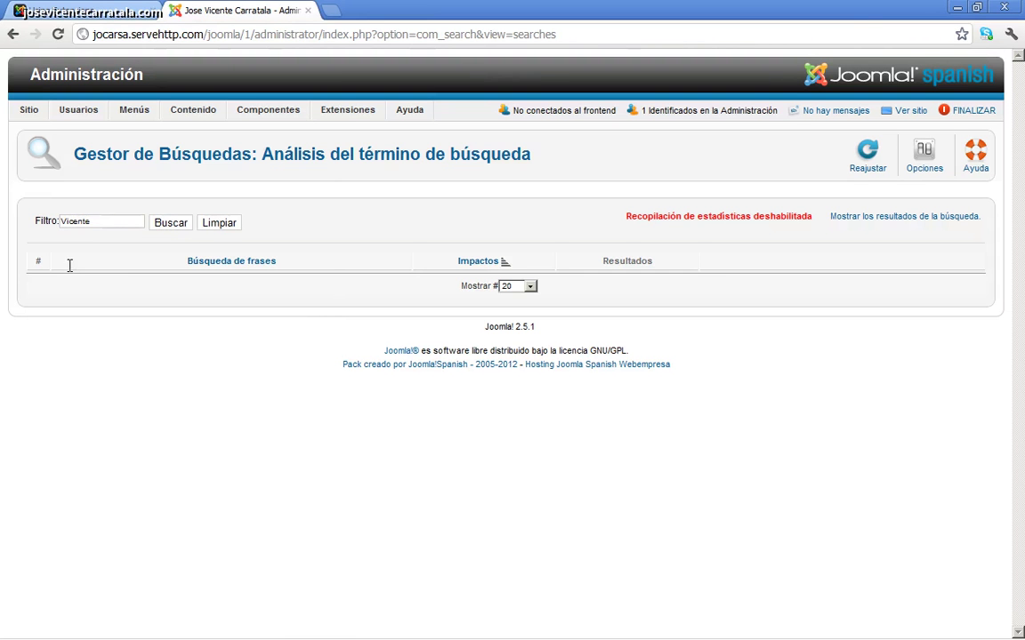
{"action": "left_click_drag", "start_coordinate": [636, 222], "coordinate": [643, 216]}
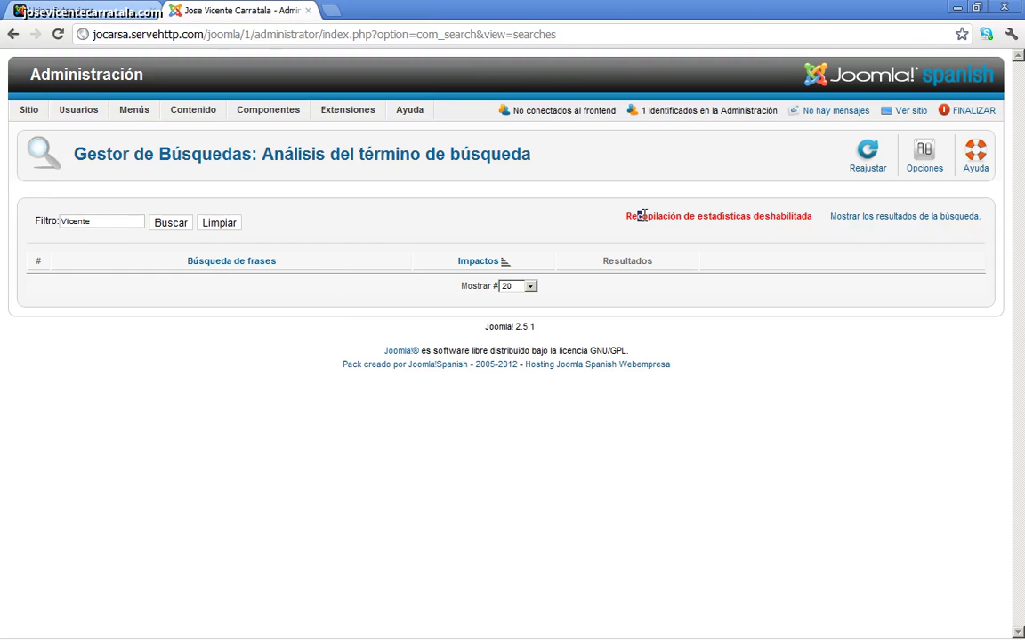
Step: Turn on the display of search results and filter the search phrases by "contacto"
{"action": "left_click", "coordinate": [869, 218]}
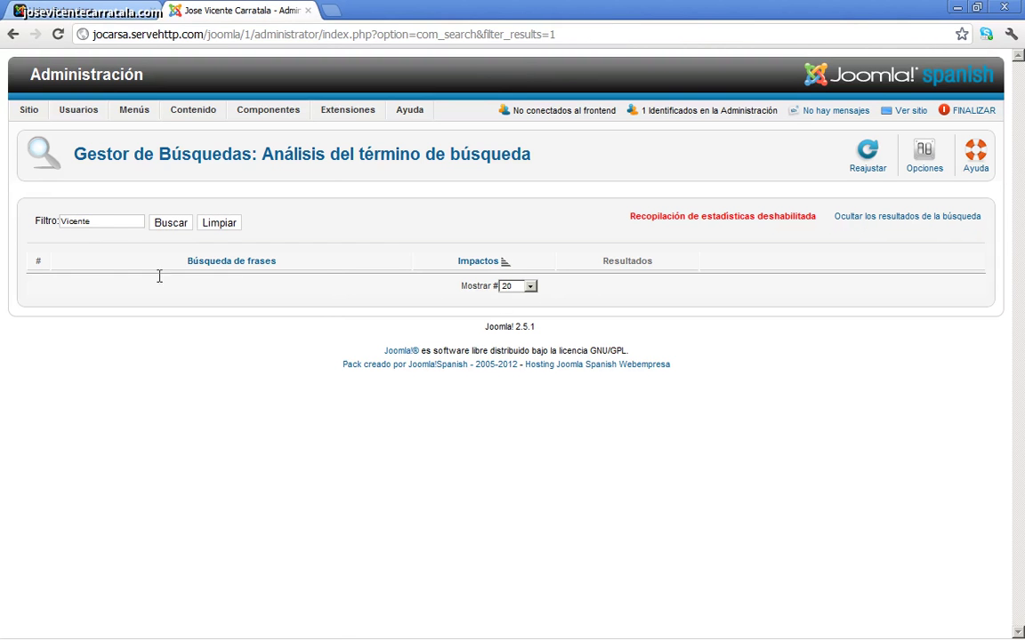
{"action": "left_click_drag", "start_coordinate": [98, 221], "coordinate": [52, 260]}
{"action": "type", "text": "contacto"}
{"action": "key", "text": "Return"}
{"action": "left_click", "coordinate": [169, 222]}
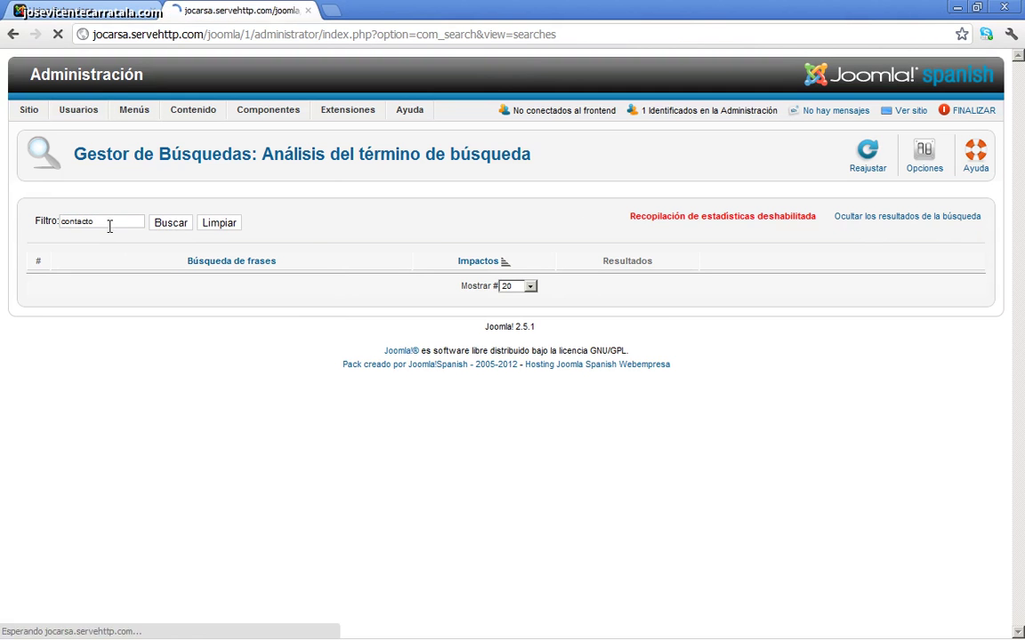
Step: Open the Búsqueda inteligente component and search its indexed content for "contacto"
{"action": "mouse_move", "coordinate": [280, 109]}
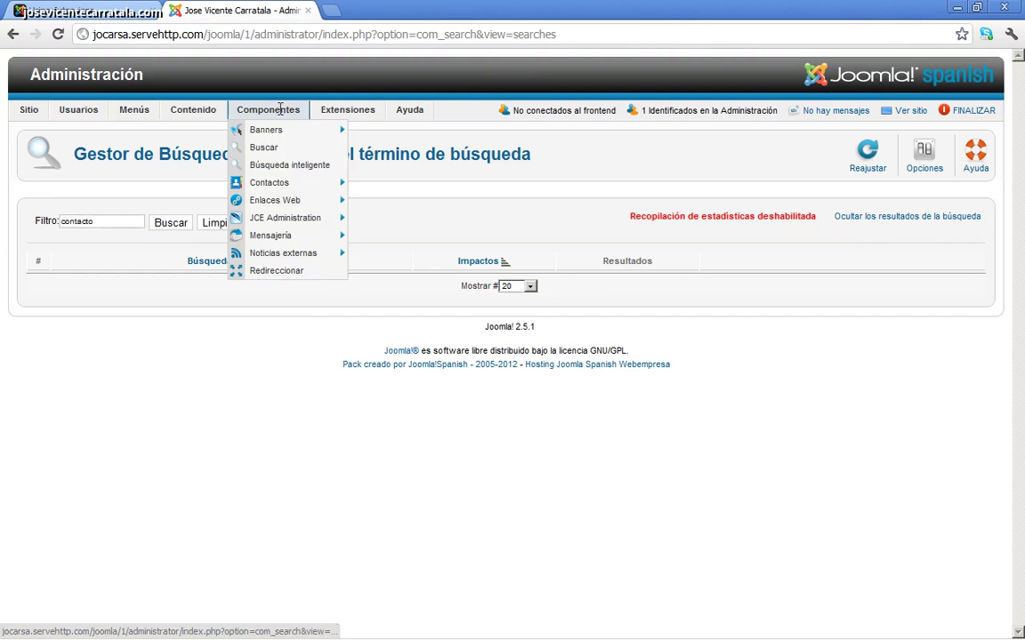
{"action": "left_click", "coordinate": [276, 164]}
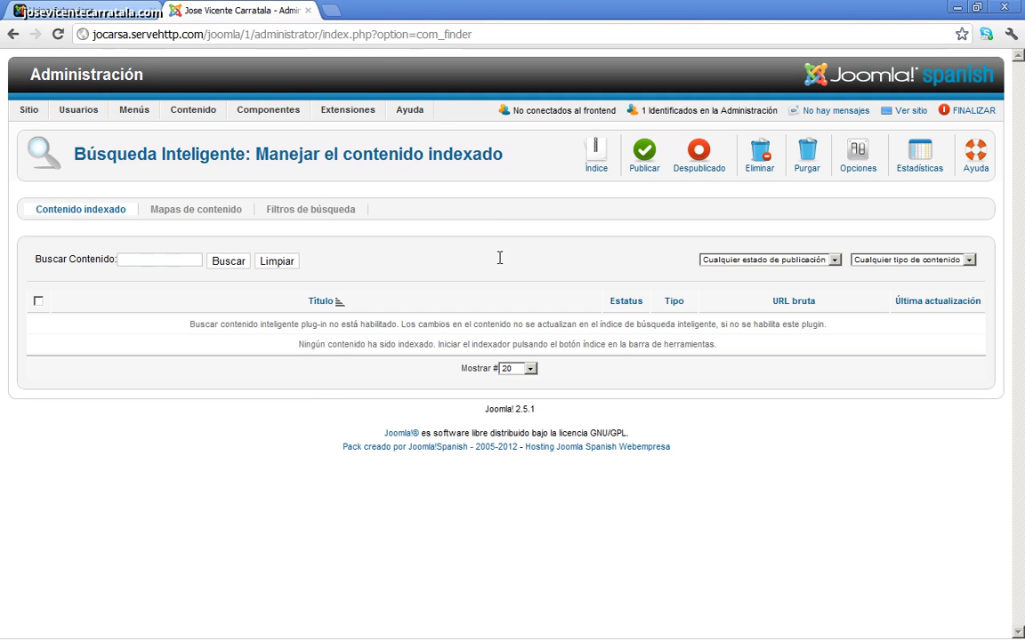
{"action": "left_click", "coordinate": [158, 260]}
{"action": "left_click", "coordinate": [134, 260]}
{"action": "type", "text": "c"}
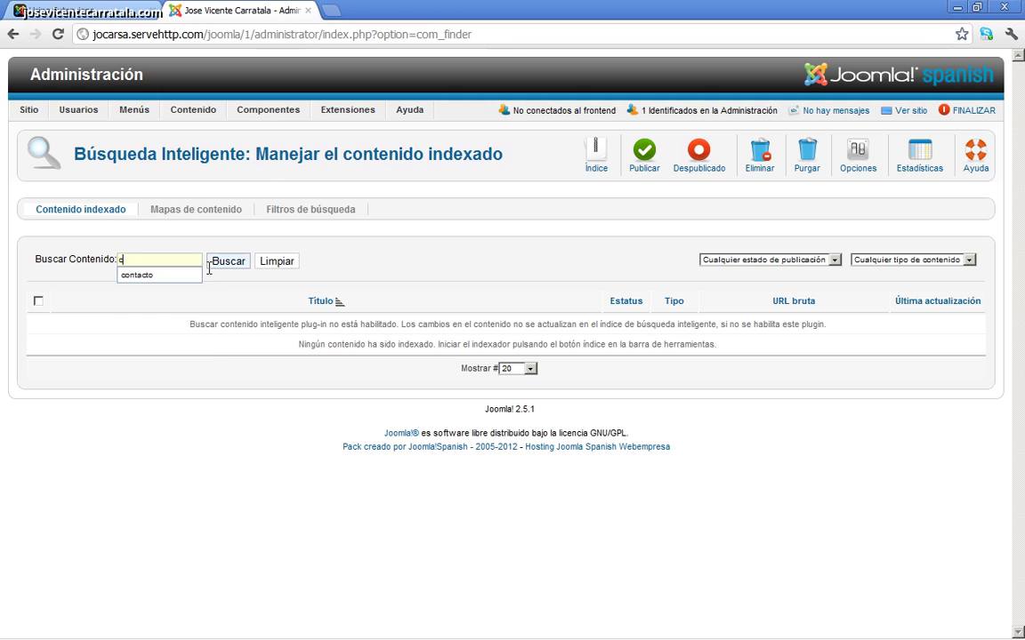
{"action": "type", "text": "ontacto"}
{"action": "left_click", "coordinate": [209, 266]}
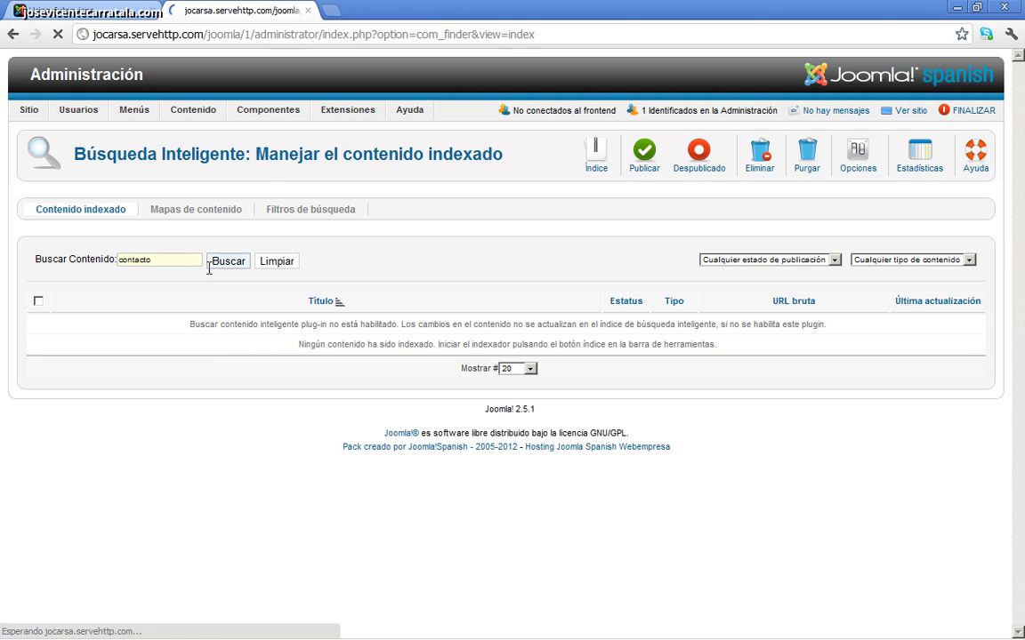
Step: View the smart search content maps and search filters, and return to the indexed content
{"action": "left_click", "coordinate": [196, 209]}
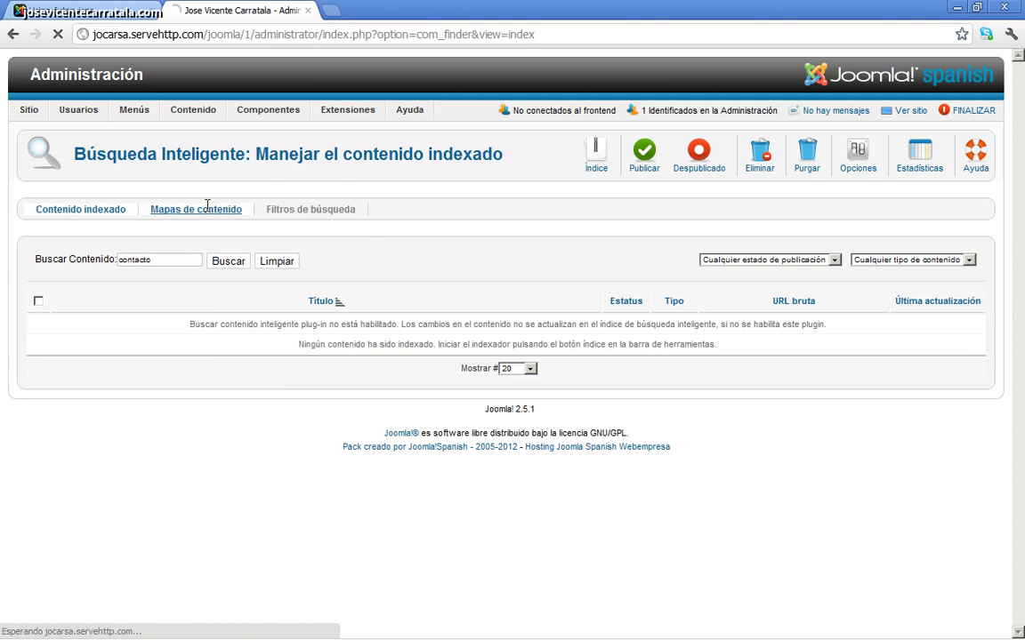
{"action": "left_click", "coordinate": [314, 212]}
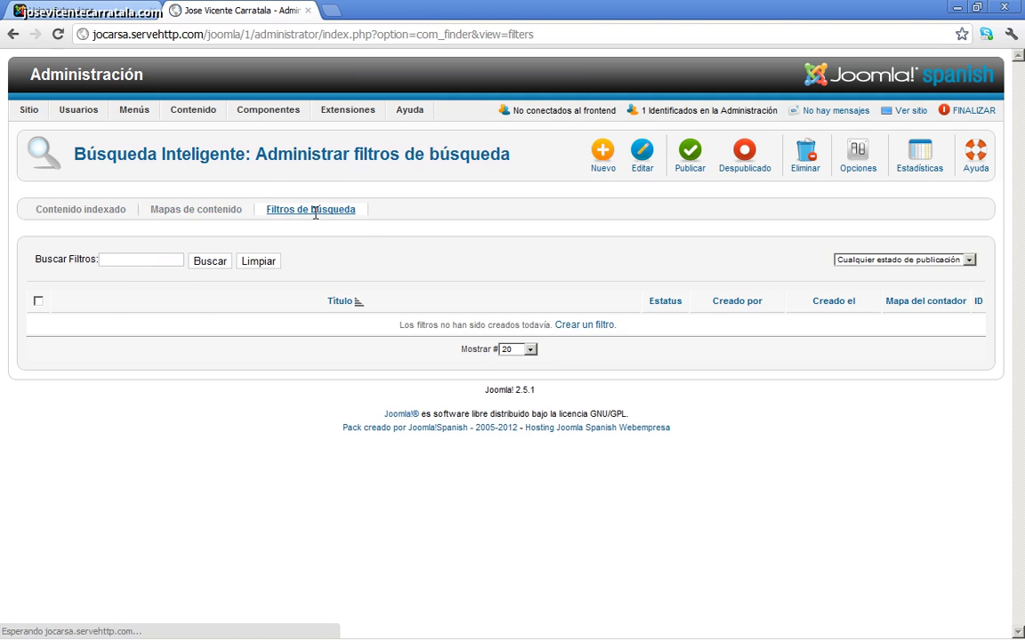
{"action": "left_click", "coordinate": [93, 209]}
Step: Repeat the indexed content search for "contacto" and limit the publication state to Solo Publicado
{"action": "mouse_move", "coordinate": [281, 111]}
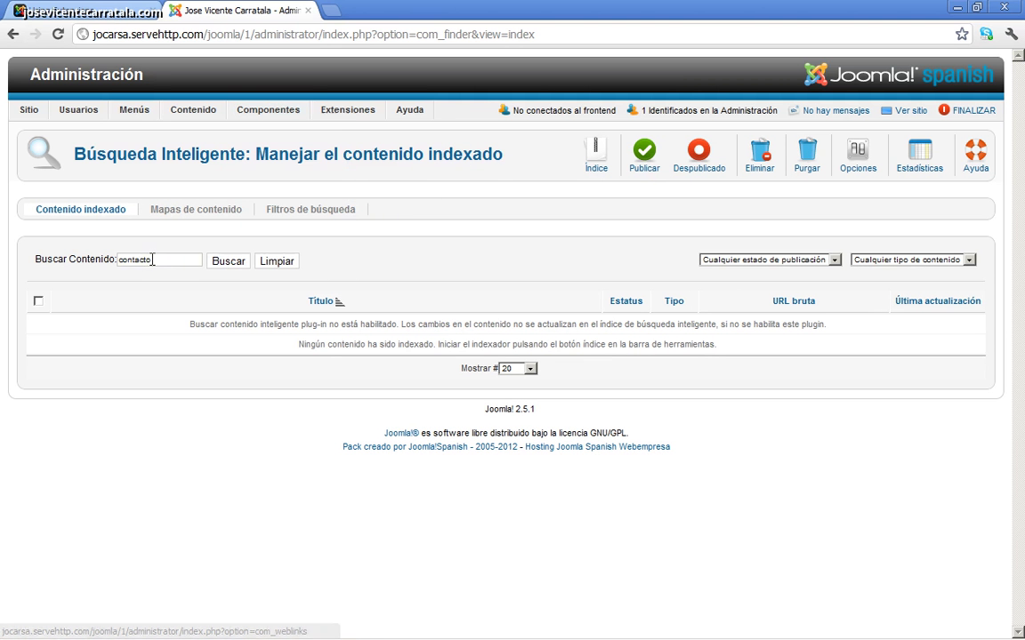
{"action": "left_click", "coordinate": [183, 259]}
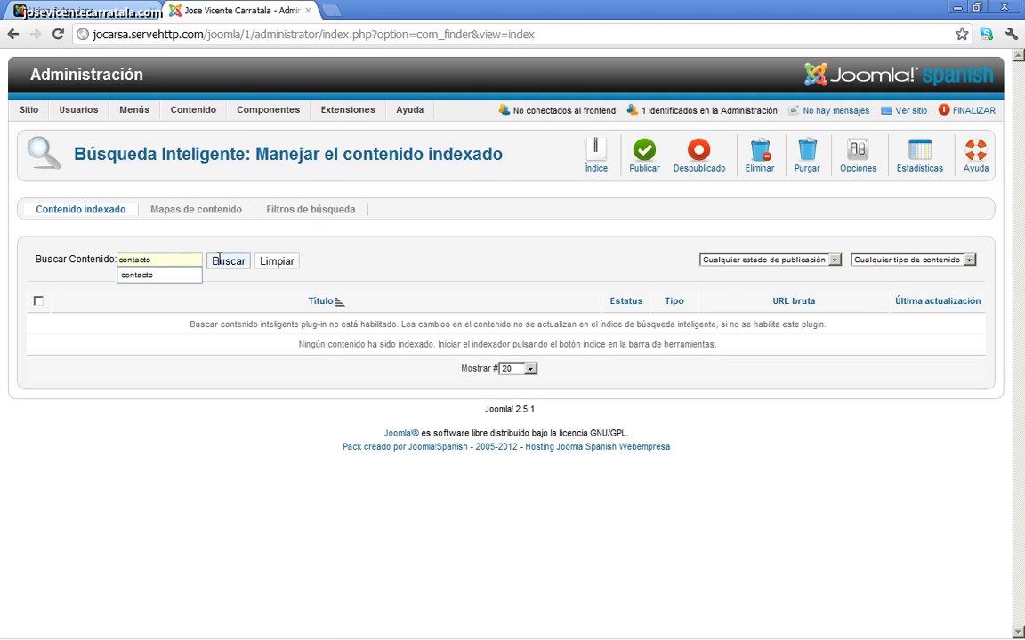
{"action": "key", "text": "Return"}
{"action": "left_click", "coordinate": [798, 261]}
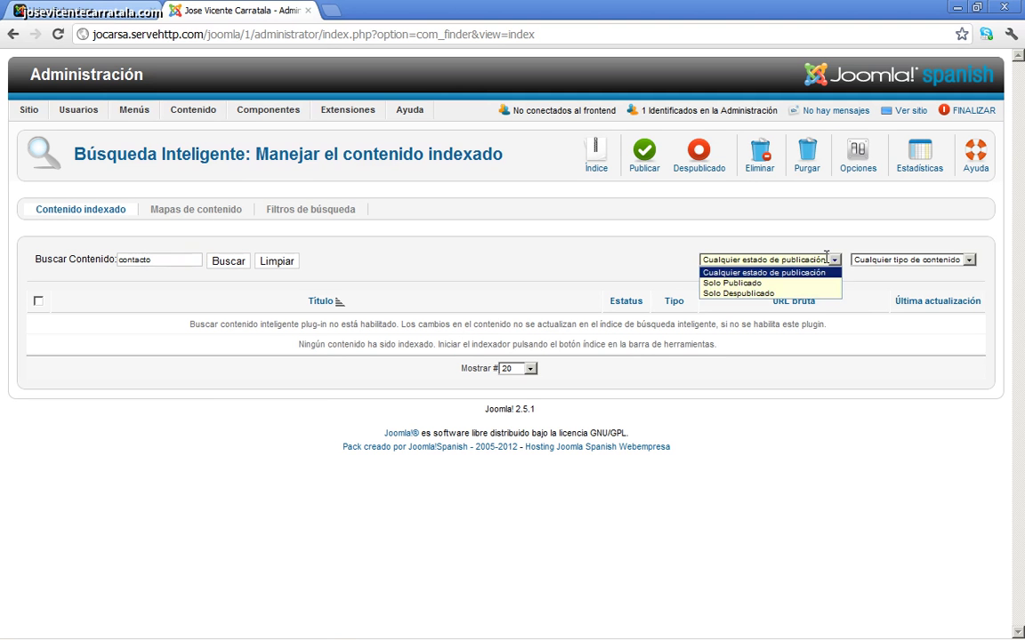
{"action": "left_click", "coordinate": [715, 284]}
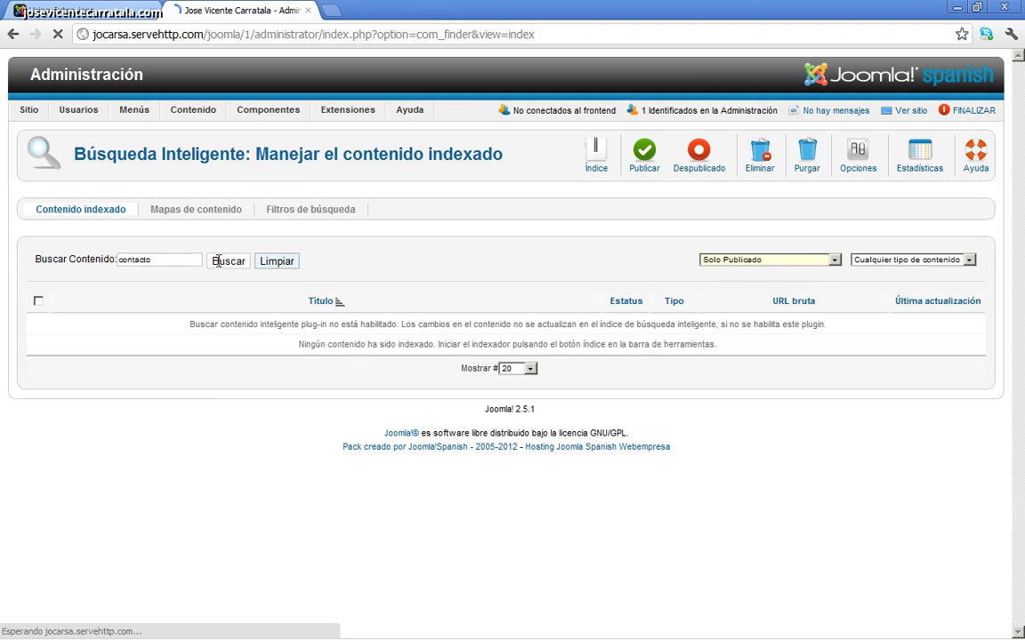
Step: Turn on the select-all checkbox of the indexed content list and read the notice about the smart search plug-in
{"action": "left_click", "coordinate": [38, 301]}
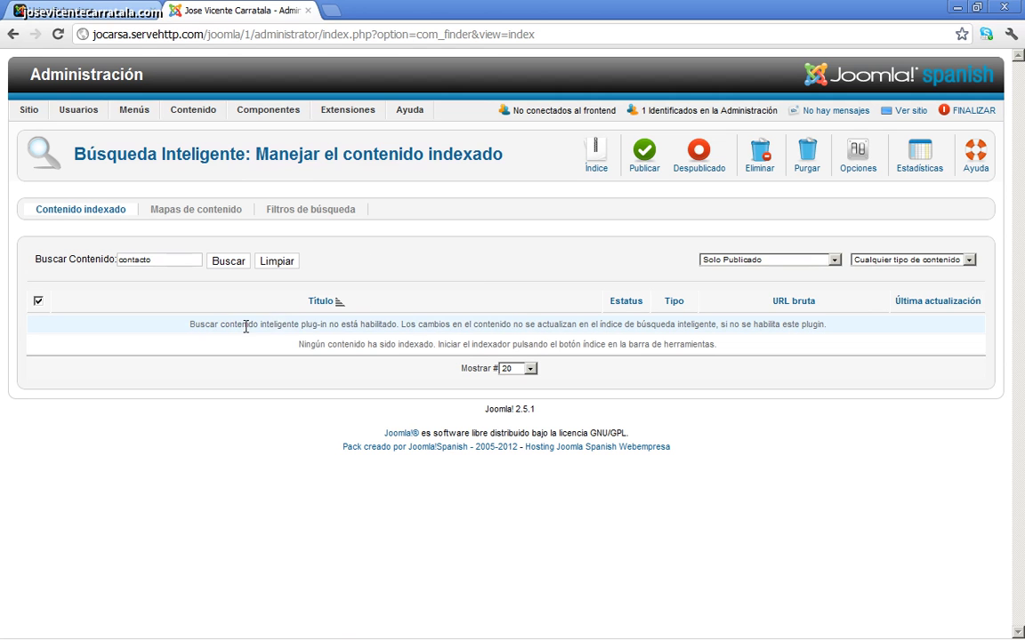
{"action": "left_click_drag", "start_coordinate": [220, 325], "coordinate": [540, 325]}
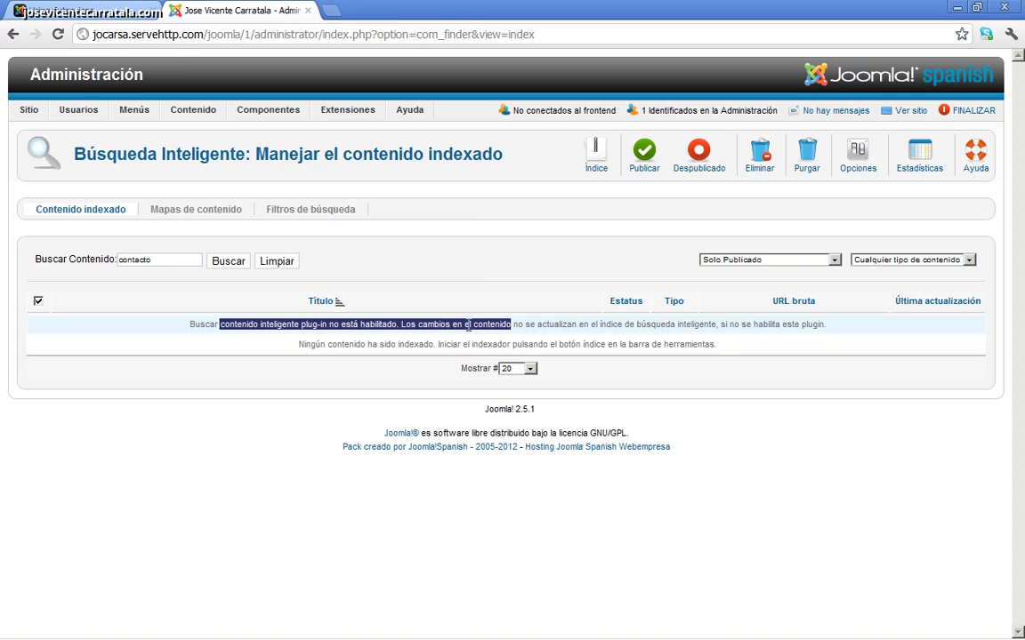
{"action": "left_click_drag", "start_coordinate": [190, 325], "coordinate": [393, 323]}
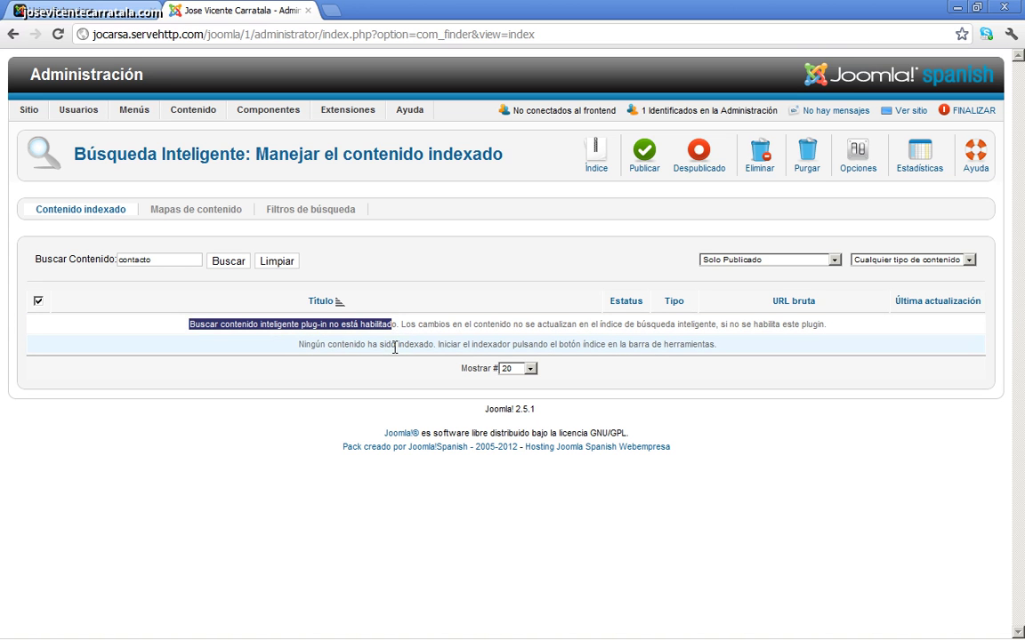
{"action": "left_click", "coordinate": [398, 322]}
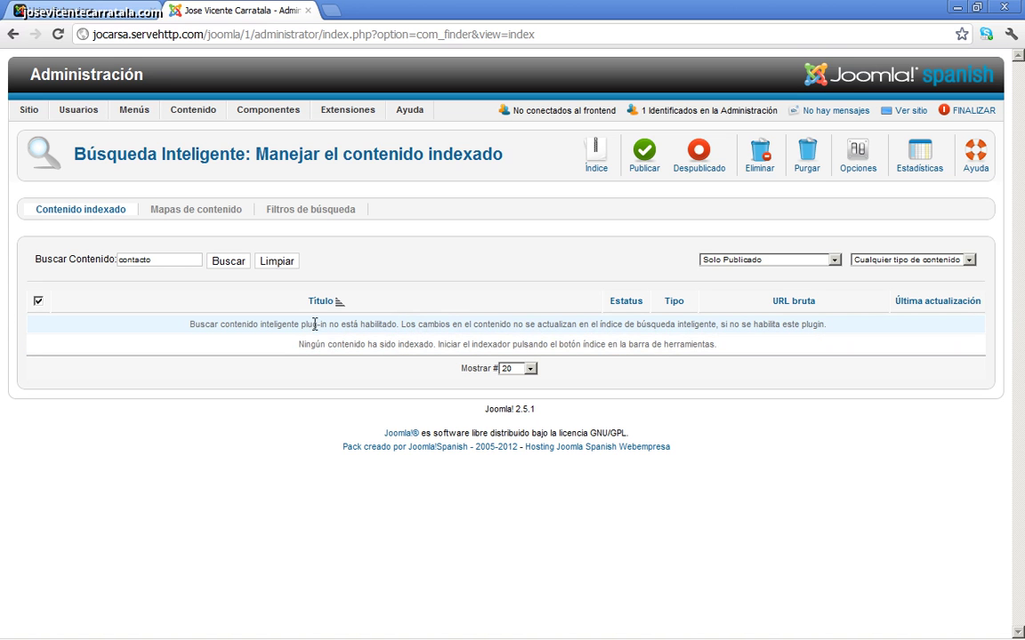
{"action": "mouse_move", "coordinate": [351, 109]}
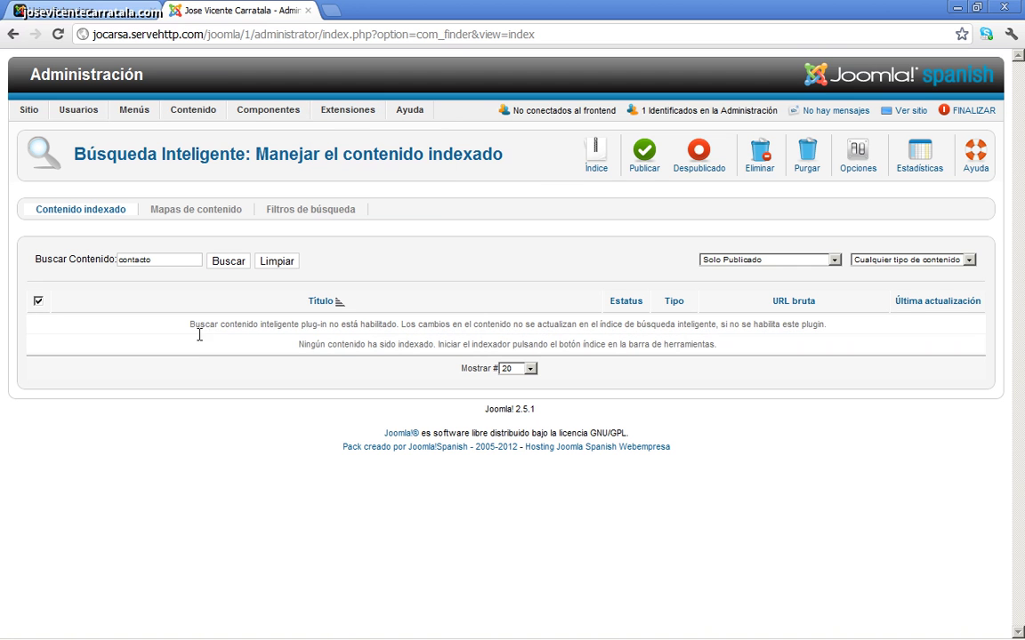
{"action": "left_click_drag", "start_coordinate": [192, 324], "coordinate": [397, 324]}
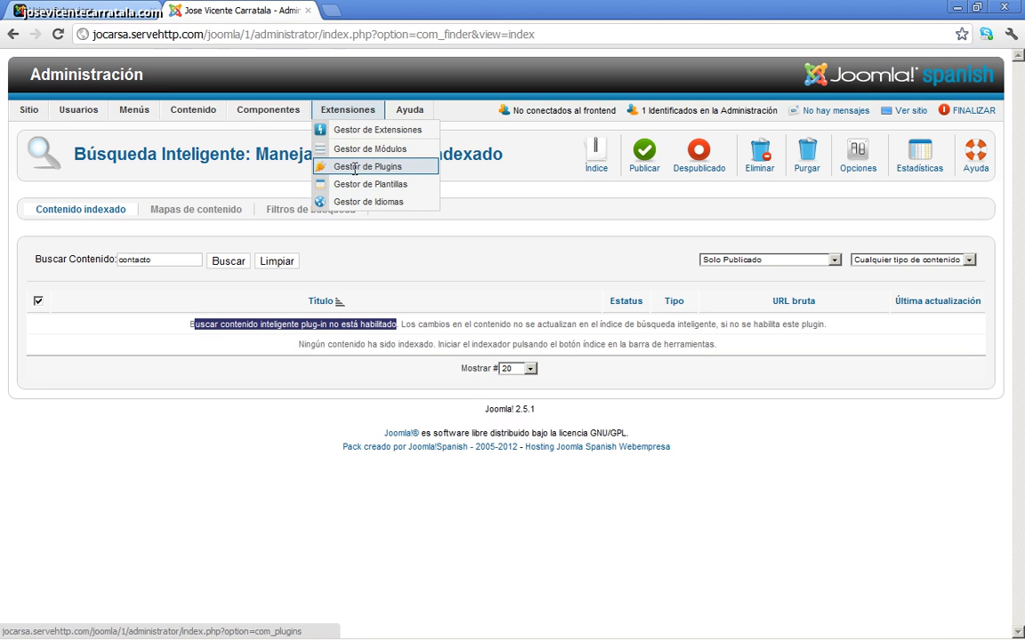
Step: Open the plug-in manager, look through the installed plug-ins and filter them by "buscar"
{"action": "left_click", "coordinate": [354, 167]}
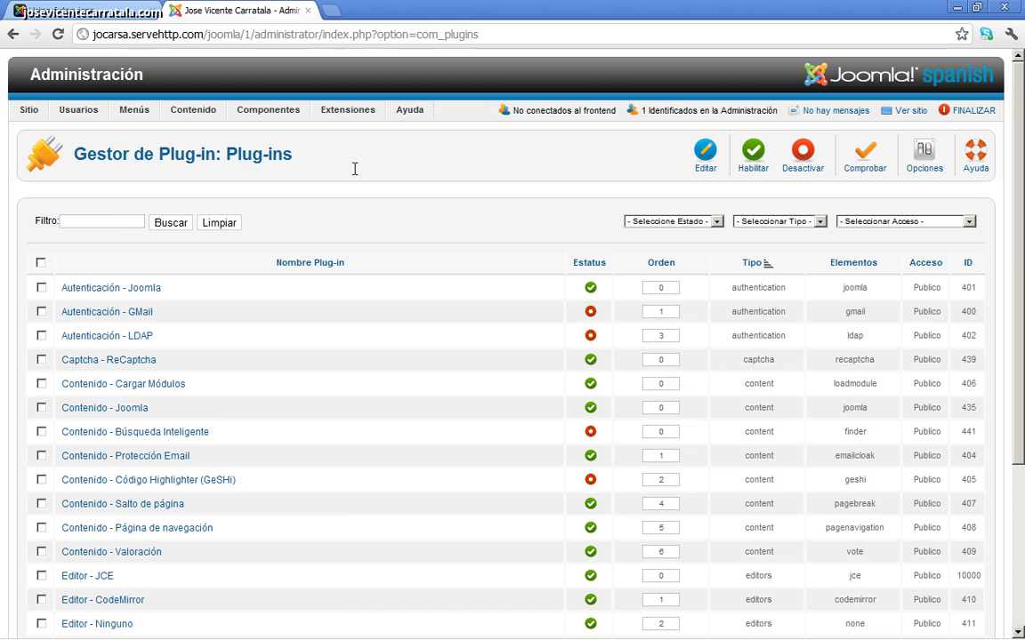
{"action": "scroll", "coordinate": [328, 222], "scroll_direction": "down", "scroll_amount": 5}
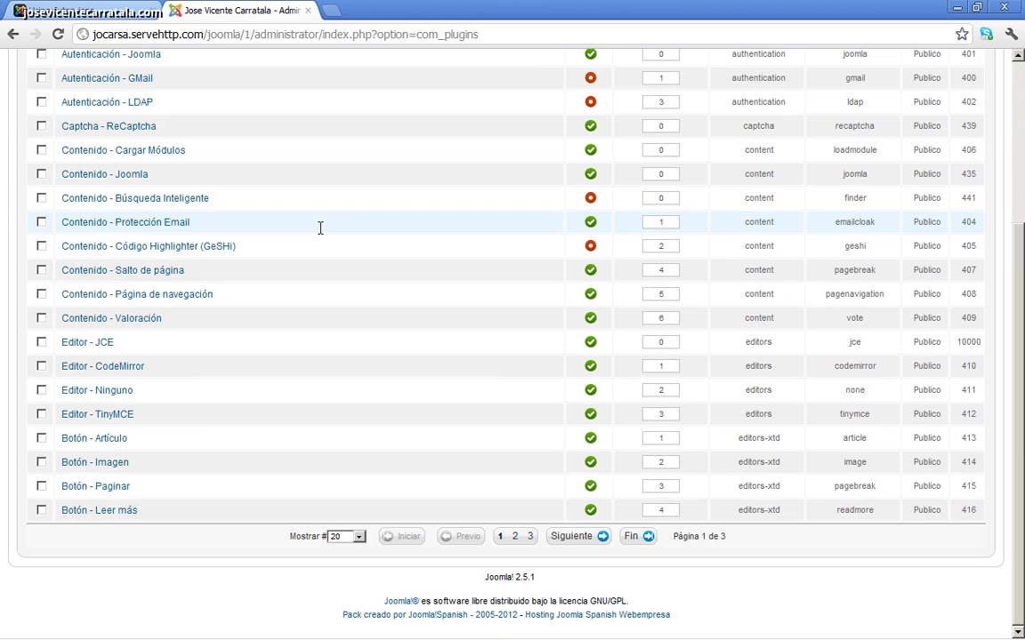
{"action": "scroll", "coordinate": [322, 258], "scroll_direction": "up", "scroll_amount": 5}
{"action": "scroll", "coordinate": [324, 282], "scroll_direction": "down", "scroll_amount": 5}
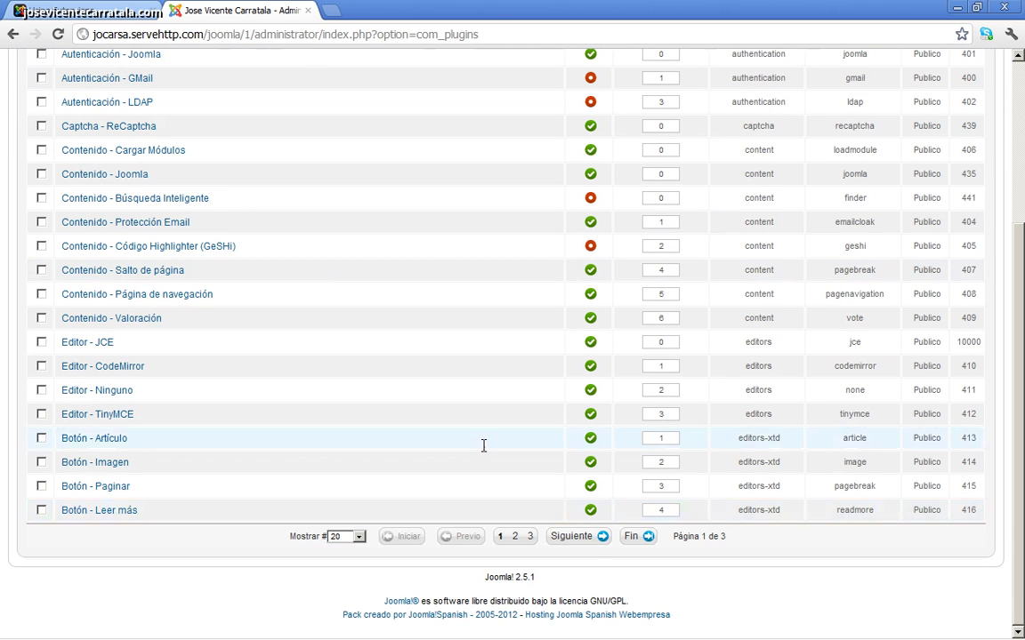
{"action": "scroll", "coordinate": [483, 440], "scroll_direction": "up", "scroll_amount": 5}
{"action": "left_click", "coordinate": [80, 221]}
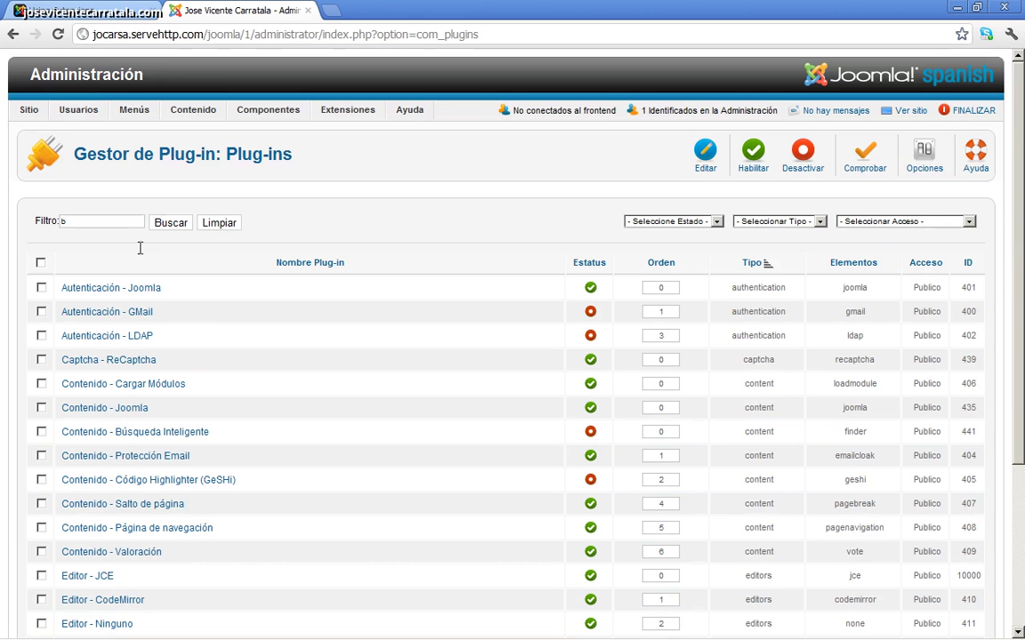
{"action": "double_click", "coordinate": [125, 223]}
{"action": "type", "text": "buscar"}
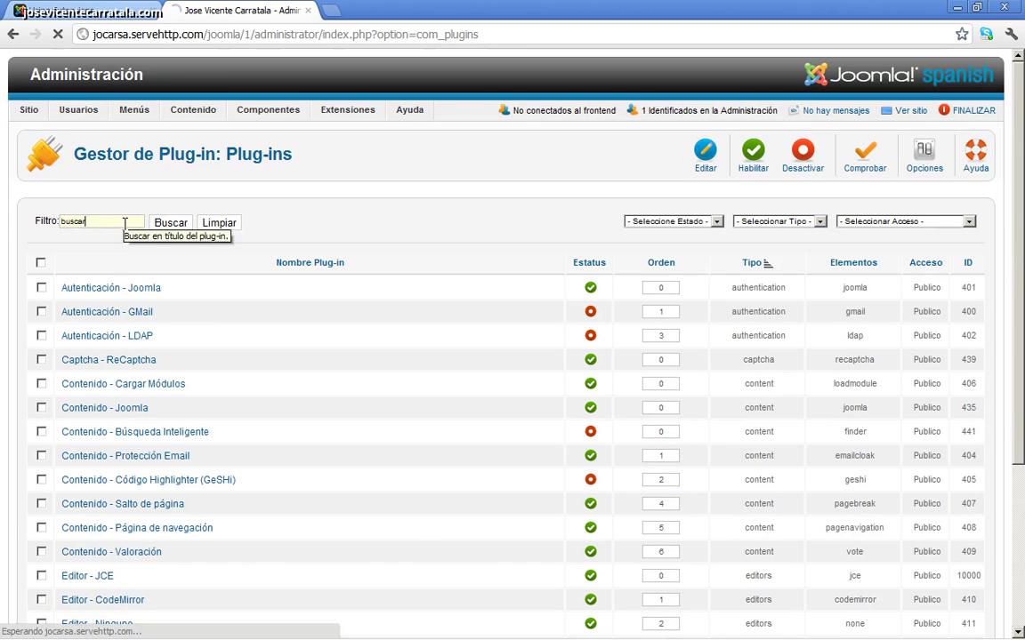
{"action": "key", "text": "Return"}
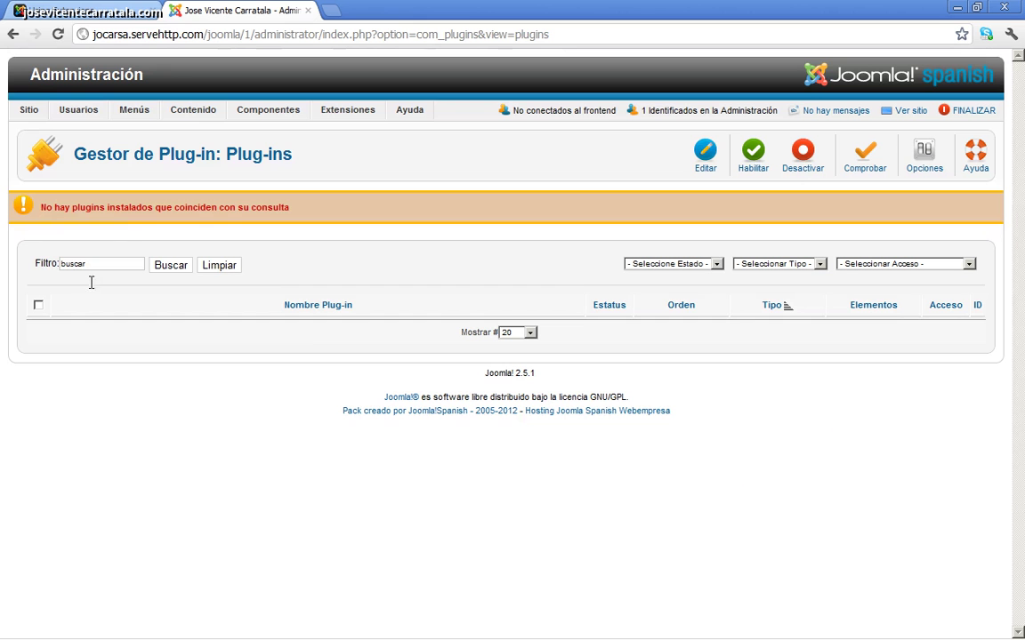
Step: Filter the plug-in list by "avanzado" and again by the shorter term "avanz"
{"action": "left_click", "coordinate": [120, 267]}
{"action": "double_click", "coordinate": [120, 267]}
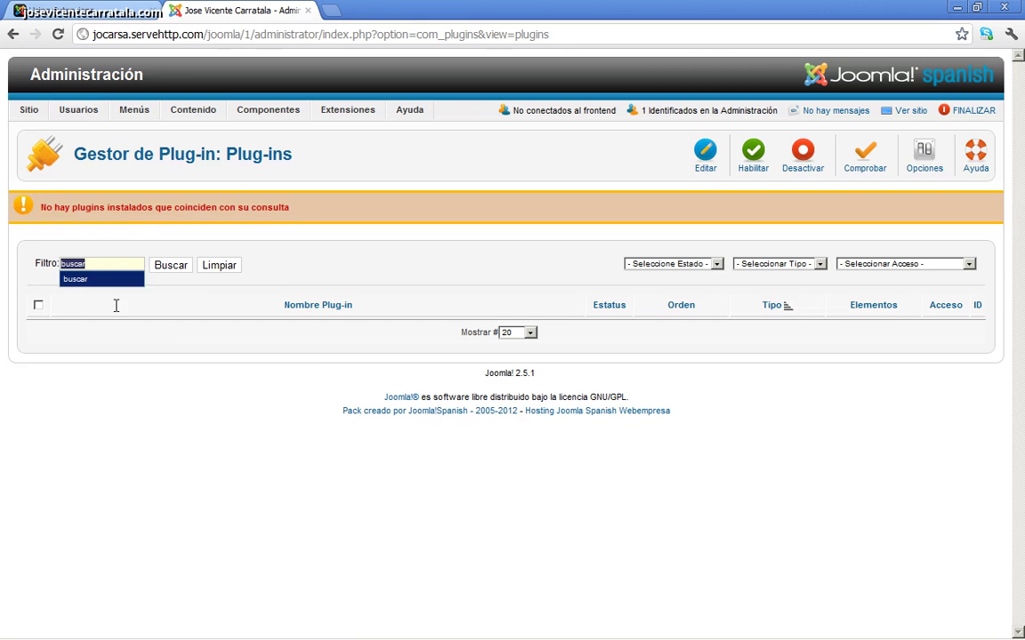
{"action": "type", "text": "avanzado"}
{"action": "key", "text": "Return"}
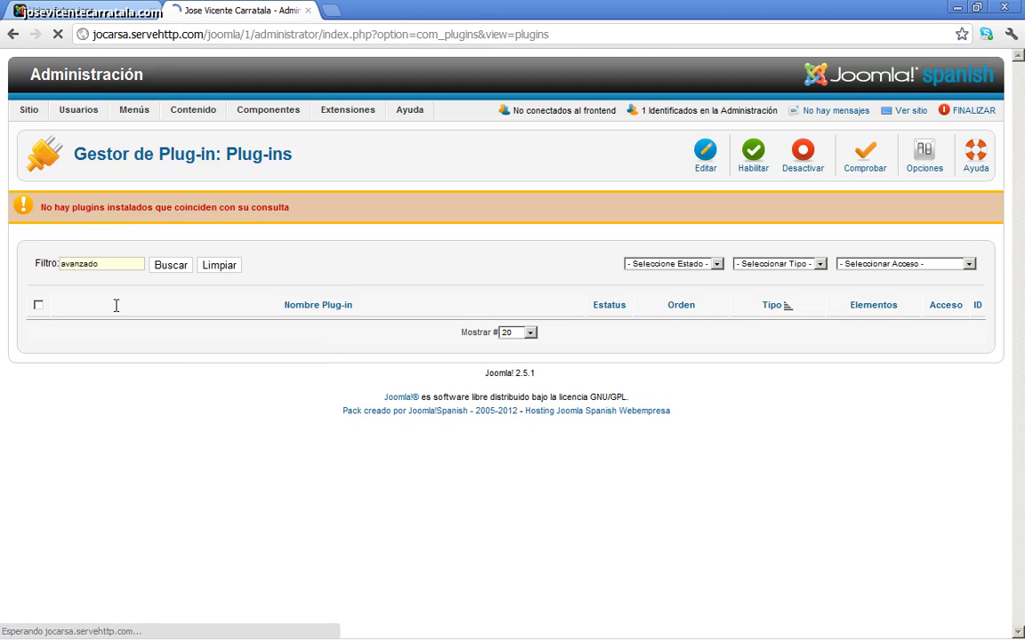
{"action": "double_click", "coordinate": [81, 264]}
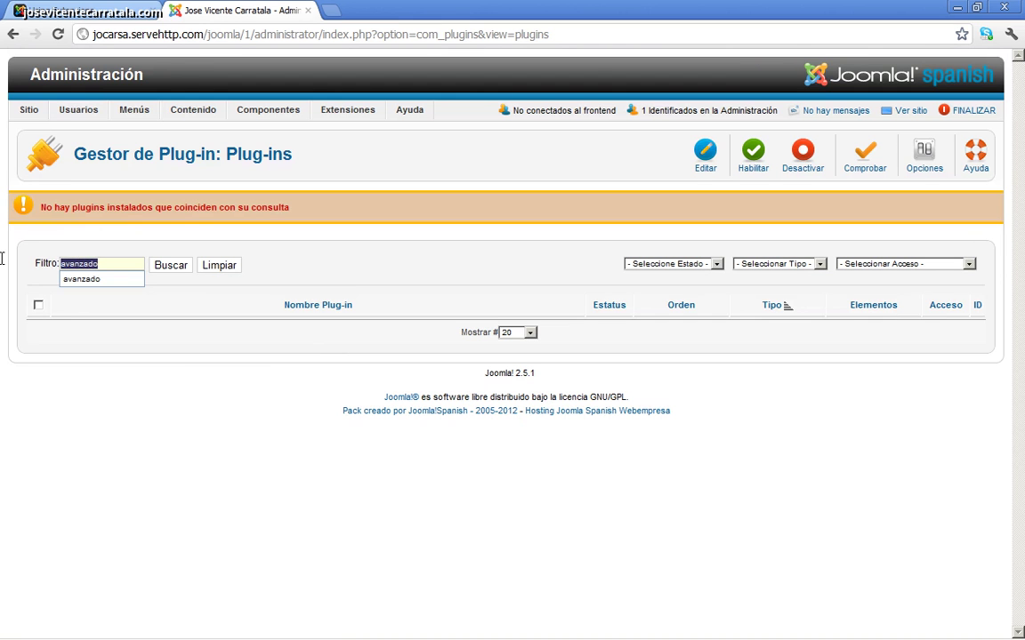
{"action": "type", "text": "a"}
{"action": "key", "text": "Return"}
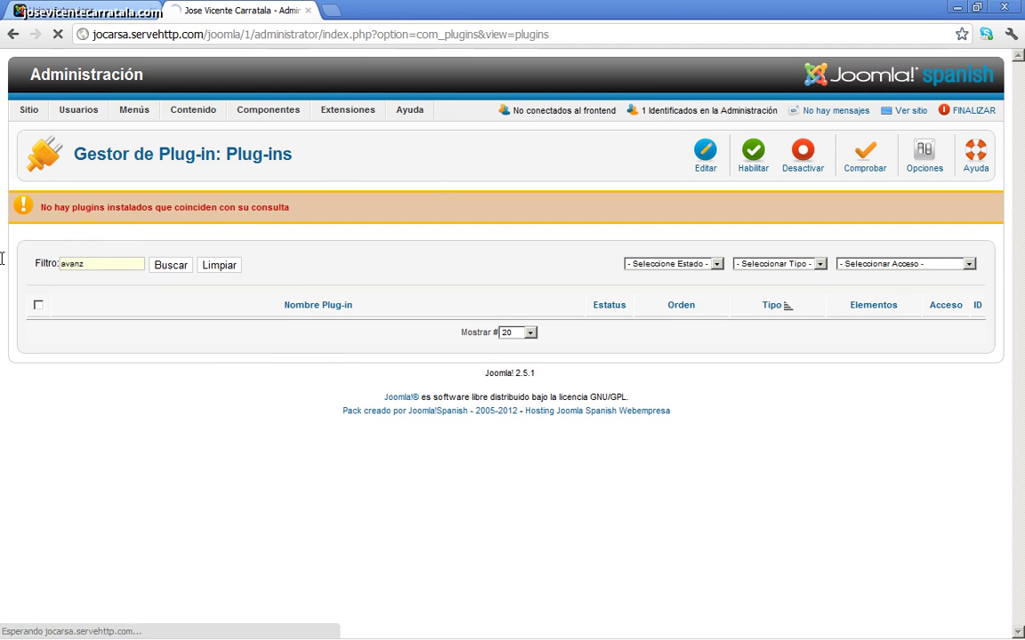
Step: View the extension manager's Encontrar page and open the search term analysis of the Buscar component
{"action": "left_click", "coordinate": [339, 129]}
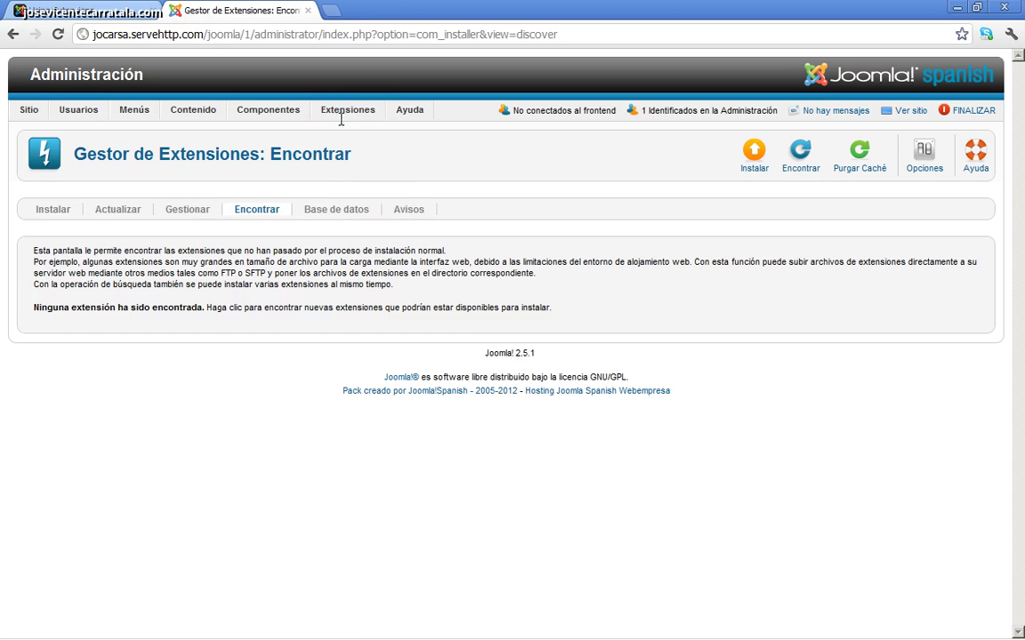
{"action": "mouse_move", "coordinate": [268, 109]}
{"action": "left_click", "coordinate": [264, 148]}
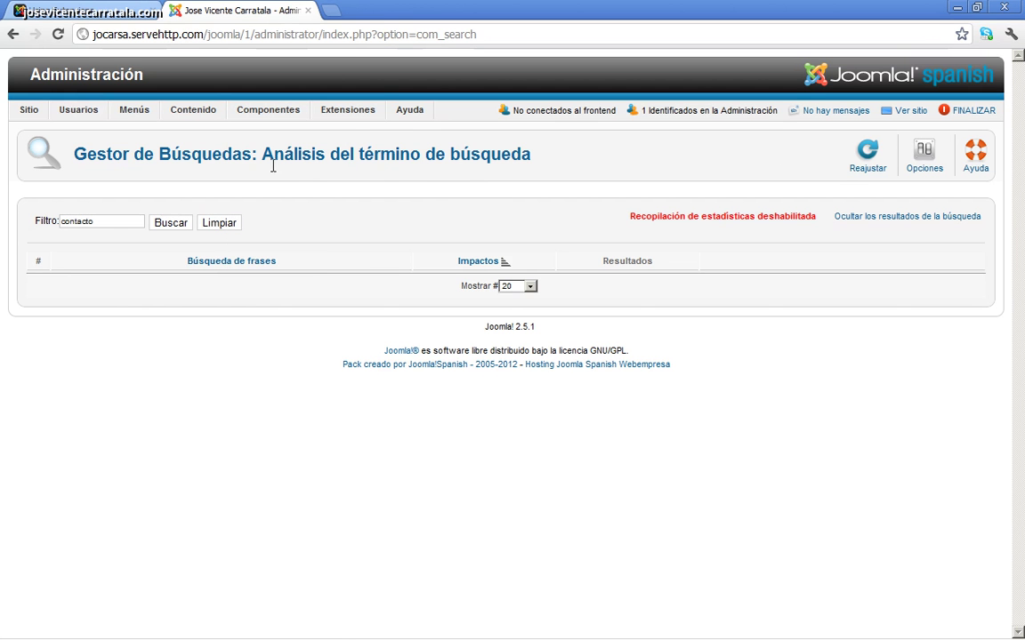
Step: Look through the side menus of the public site and return to the administration
{"action": "left_click", "coordinate": [85, 11]}
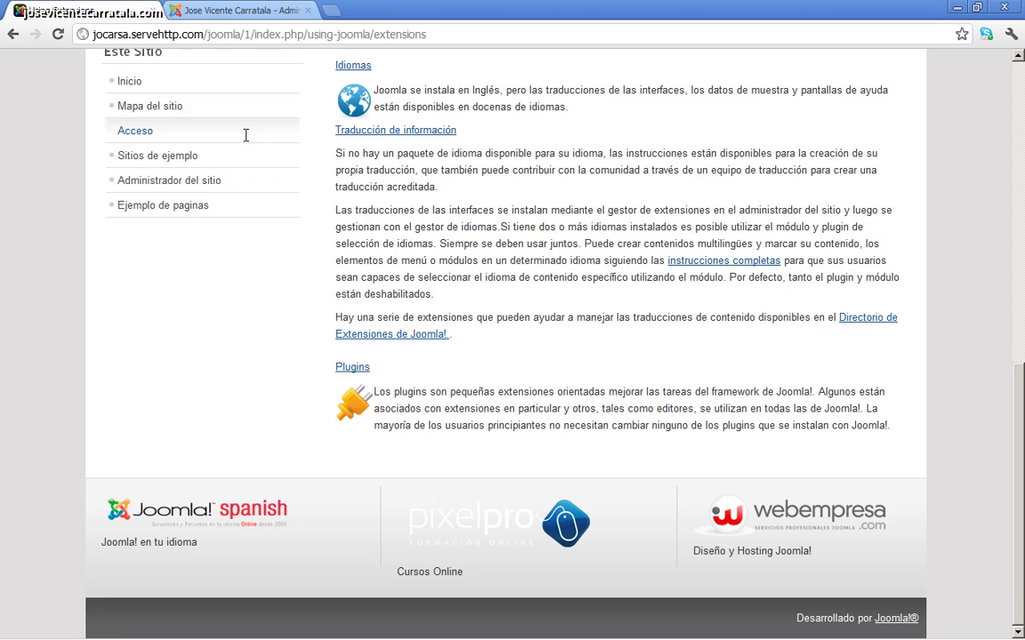
{"action": "scroll", "coordinate": [496, 266], "scroll_direction": "up", "scroll_amount": 1}
{"action": "scroll", "coordinate": [496, 267], "scroll_direction": "up", "scroll_amount": 4}
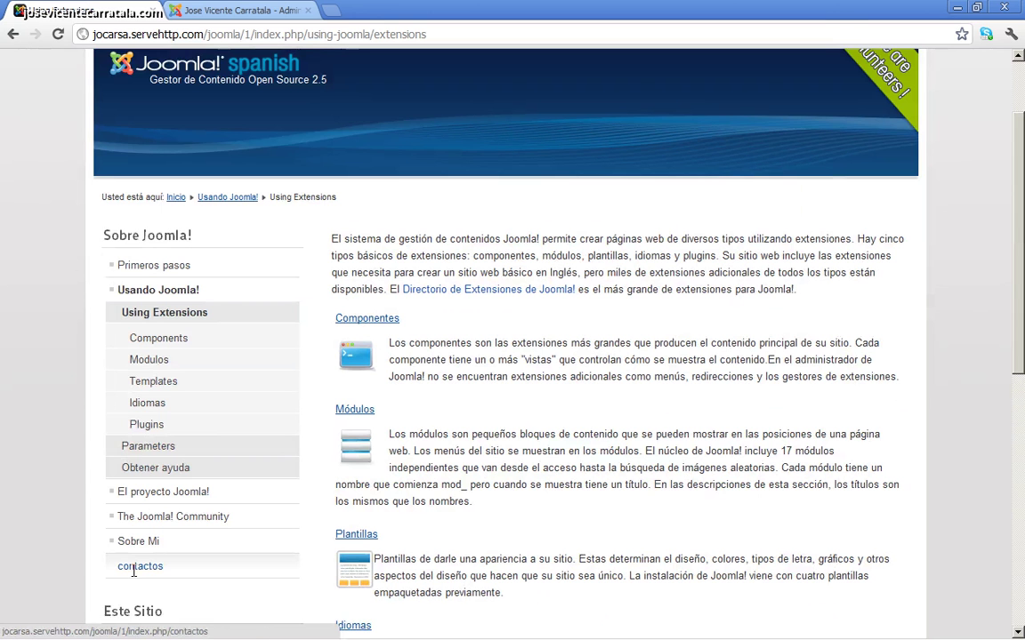
{"action": "left_click", "coordinate": [233, 10]}
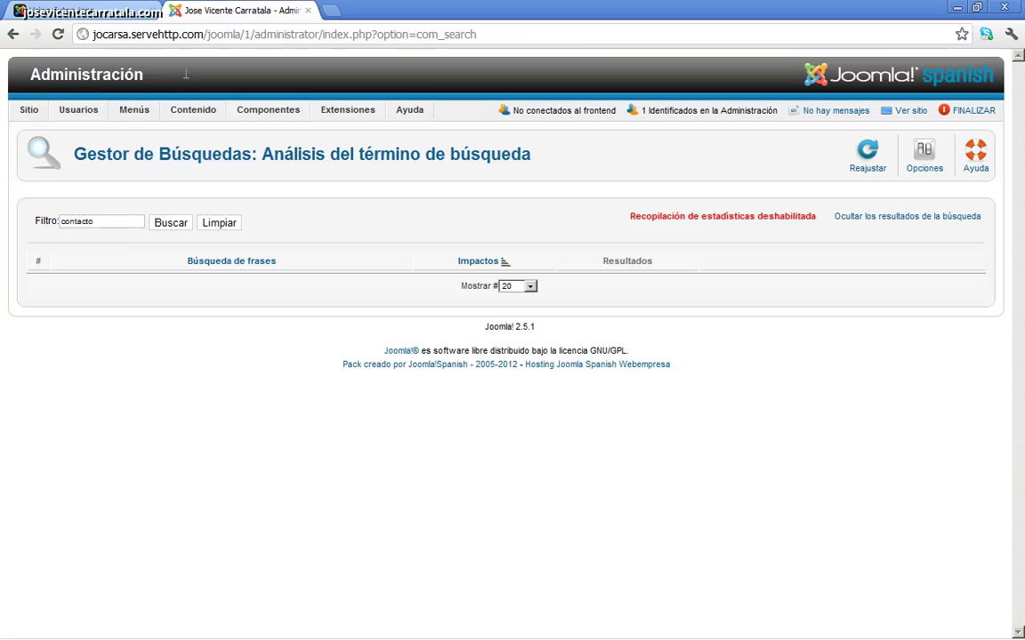
Step: Create a new item in the Sobre Joomla! menu with the Búsqueda inteligente type Buscar
{"action": "mouse_move", "coordinate": [134, 110]}
{"action": "mouse_move", "coordinate": [143, 185]}
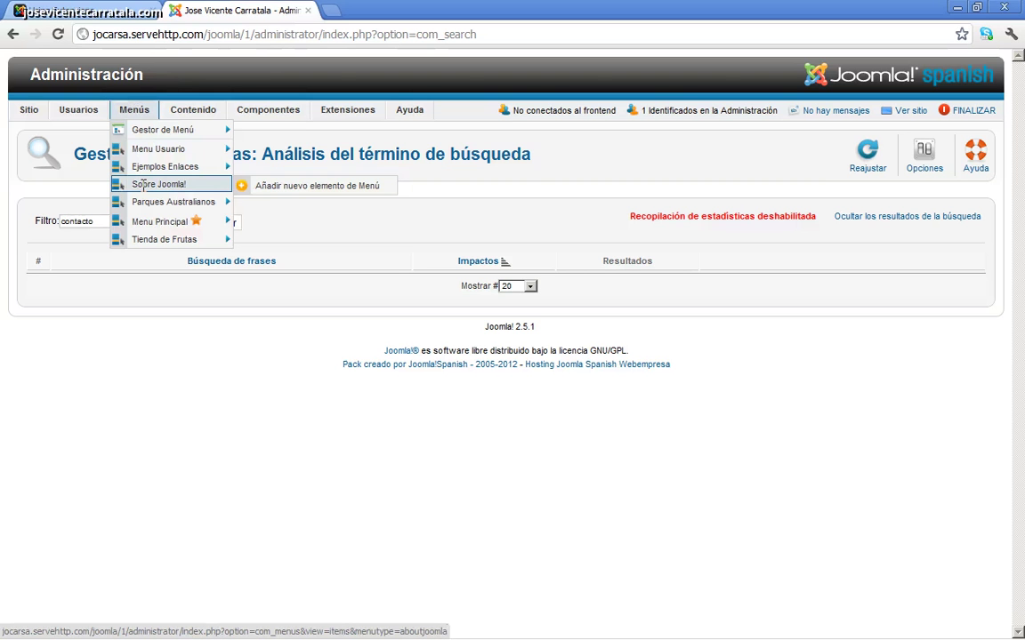
{"action": "left_click", "coordinate": [148, 185]}
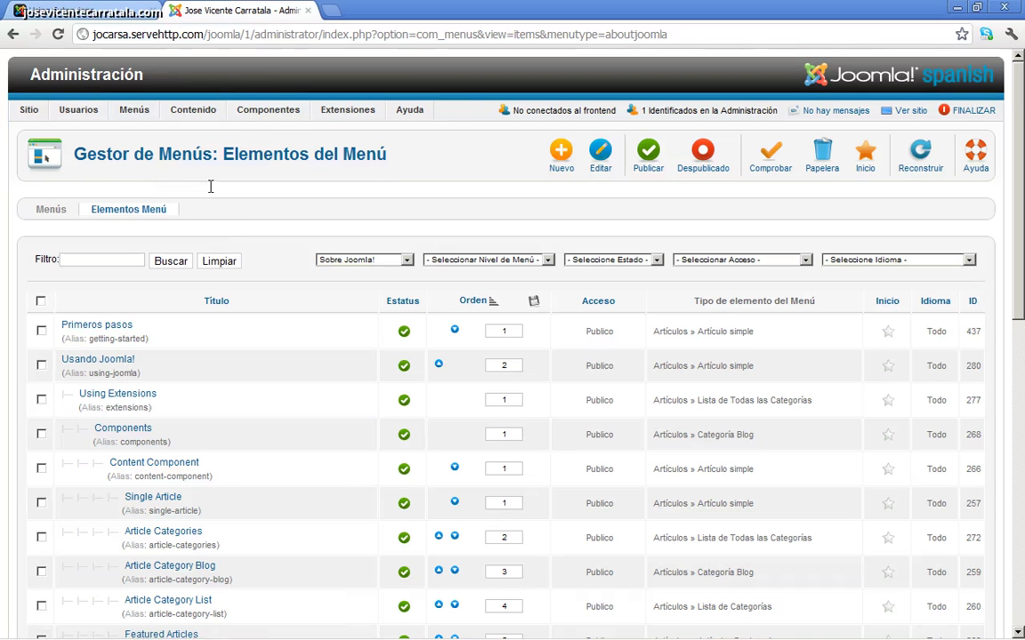
{"action": "mouse_move", "coordinate": [133, 108]}
{"action": "mouse_move", "coordinate": [140, 182]}
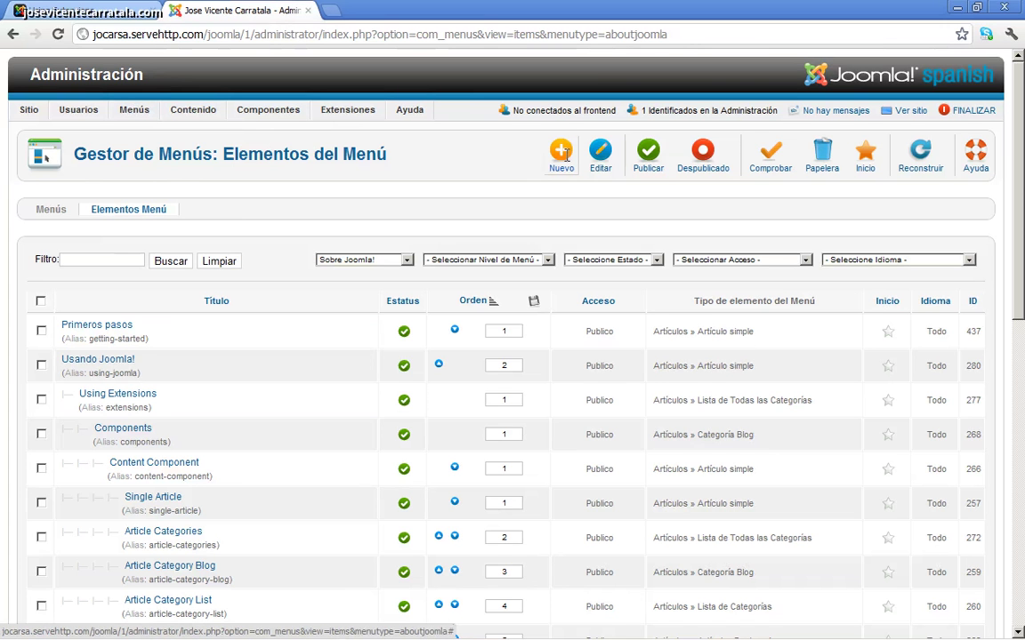
{"action": "left_click", "coordinate": [561, 153]}
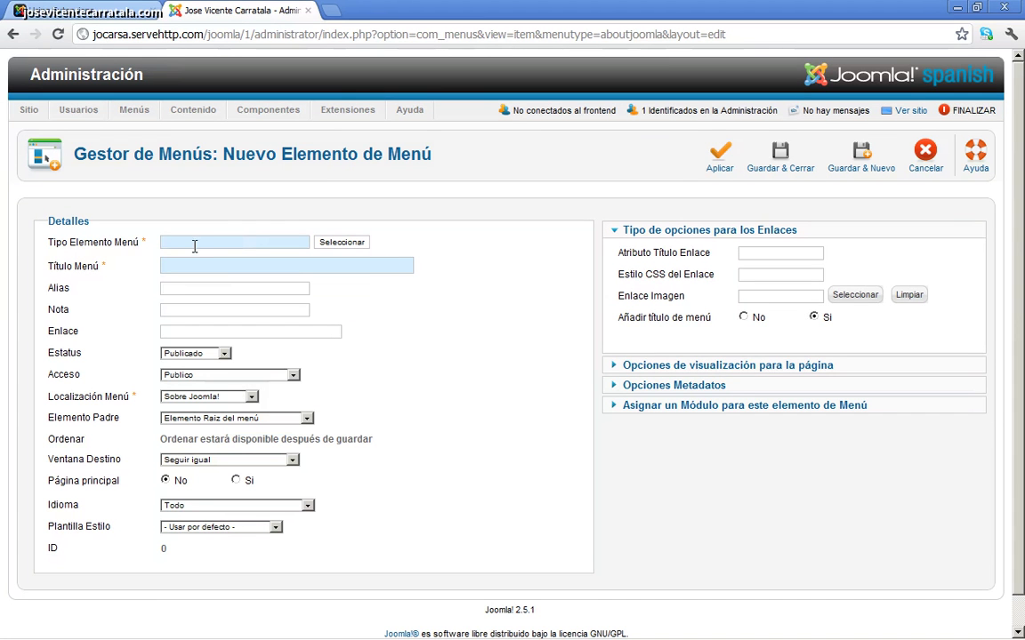
{"action": "left_click", "coordinate": [348, 243]}
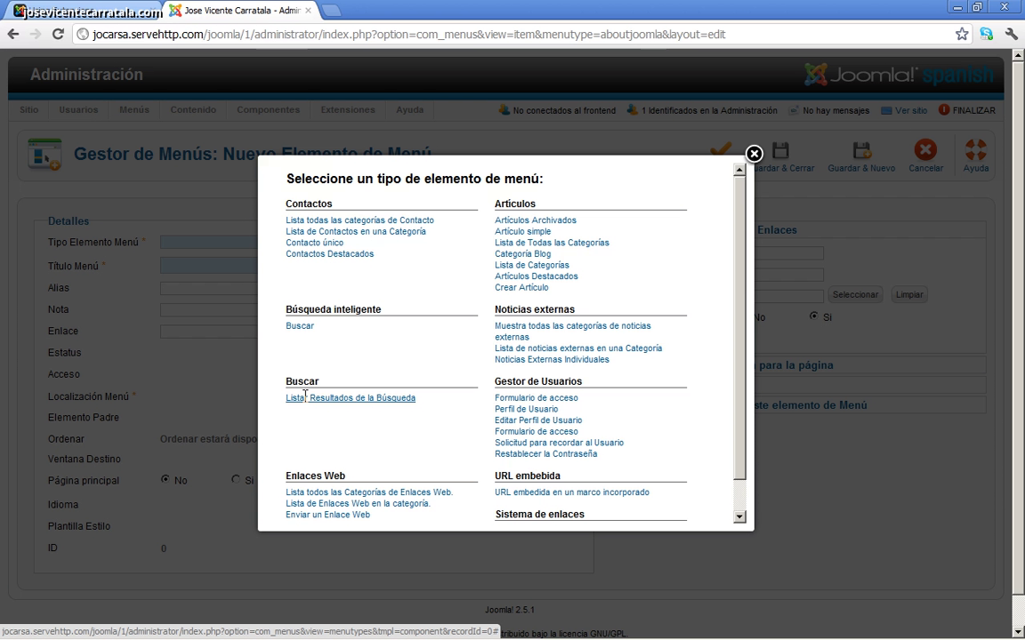
{"action": "left_click", "coordinate": [291, 326]}
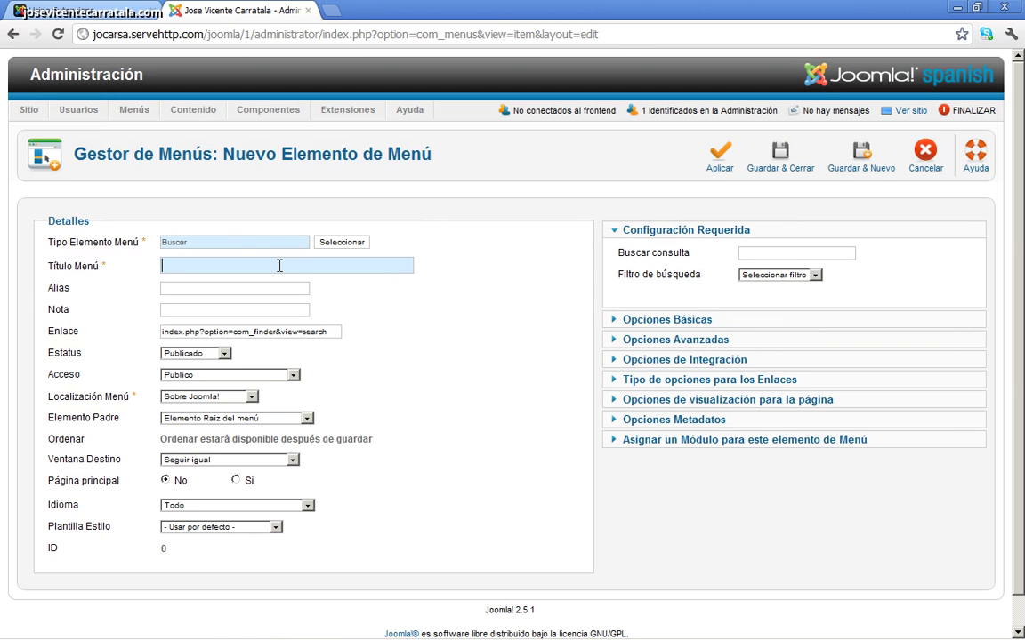
Step: Title the new menu item "Buscador", then save and close it
{"action": "type", "text": "Buscador"}
{"action": "scroll", "coordinate": [439, 384], "scroll_direction": "down", "scroll_amount": 1}
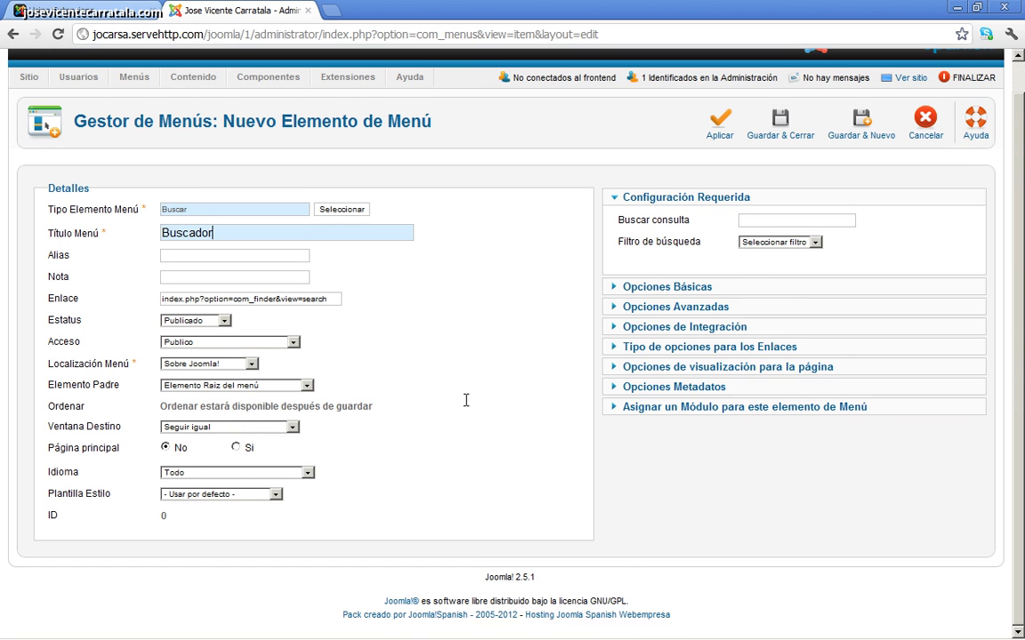
{"action": "scroll", "coordinate": [466, 401], "scroll_direction": "up", "scroll_amount": 1}
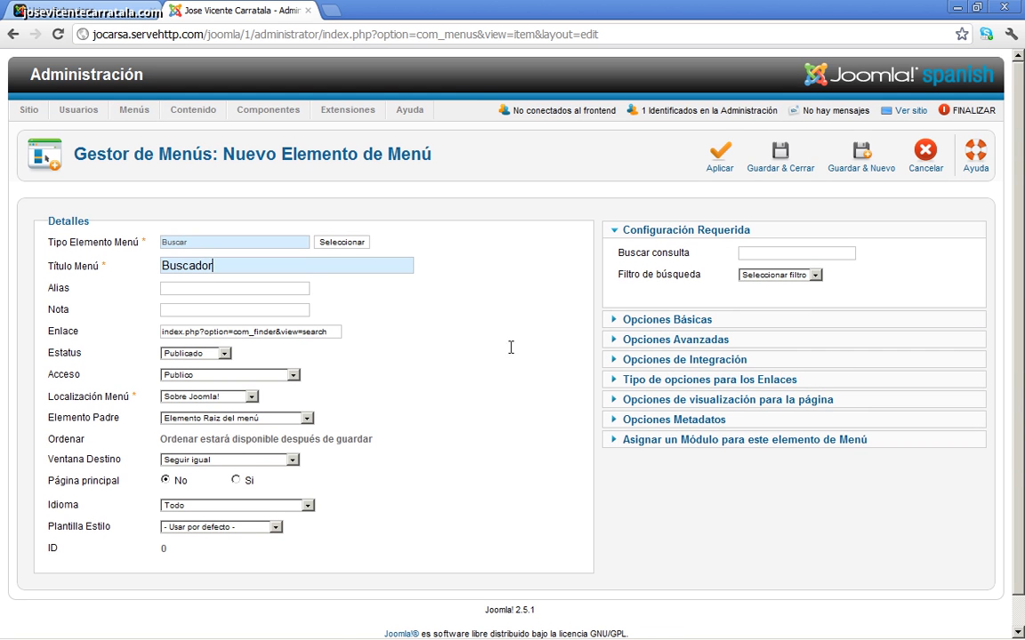
{"action": "left_click", "coordinate": [776, 161]}
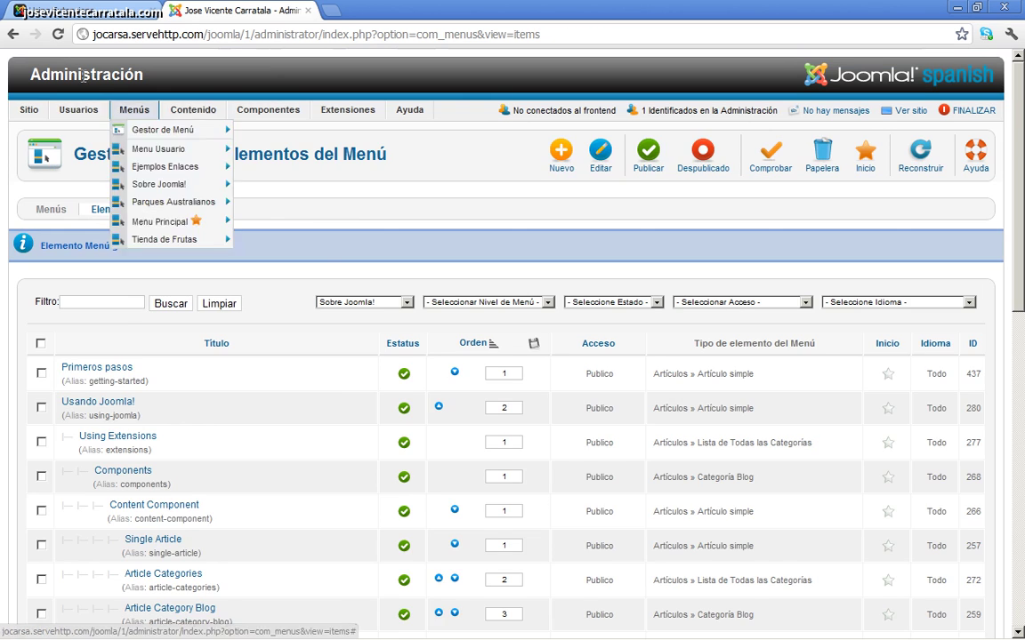
Step: Reload the public site, go to its home page and open Buscador in the Sobre Joomla! menu
{"action": "left_click", "coordinate": [71, 5]}
{"action": "left_click", "coordinate": [58, 34]}
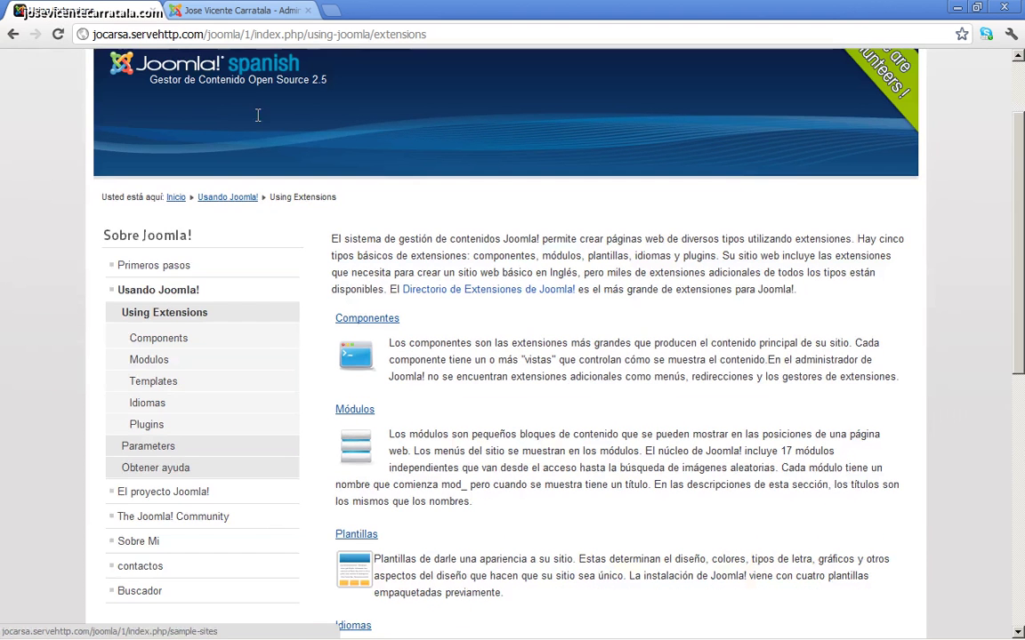
{"action": "scroll", "coordinate": [258, 115], "scroll_direction": "up", "scroll_amount": 2}
{"action": "left_click", "coordinate": [250, 116]}
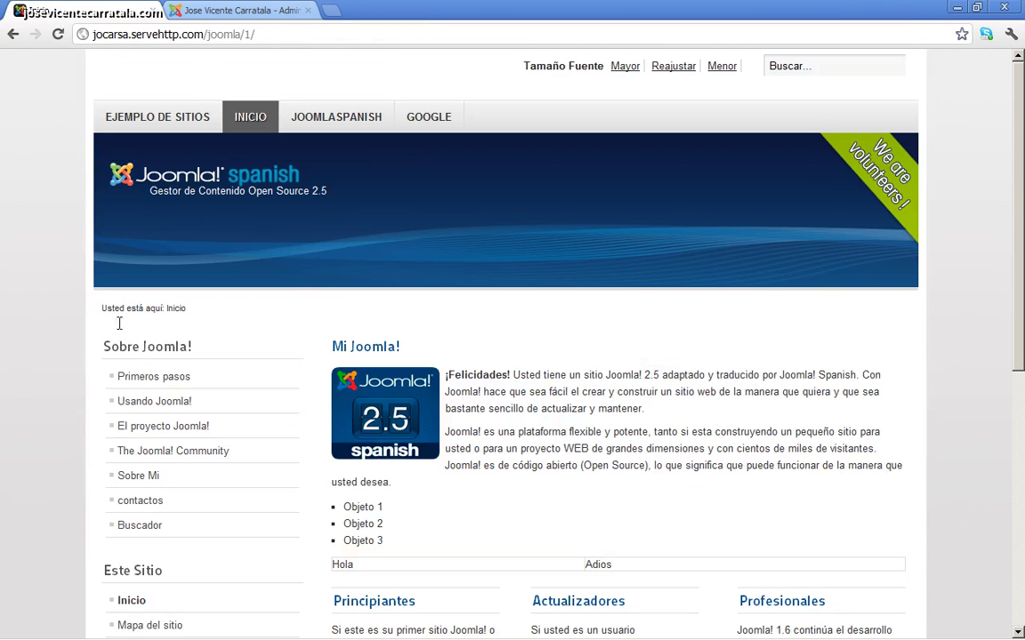
{"action": "left_click", "coordinate": [140, 525]}
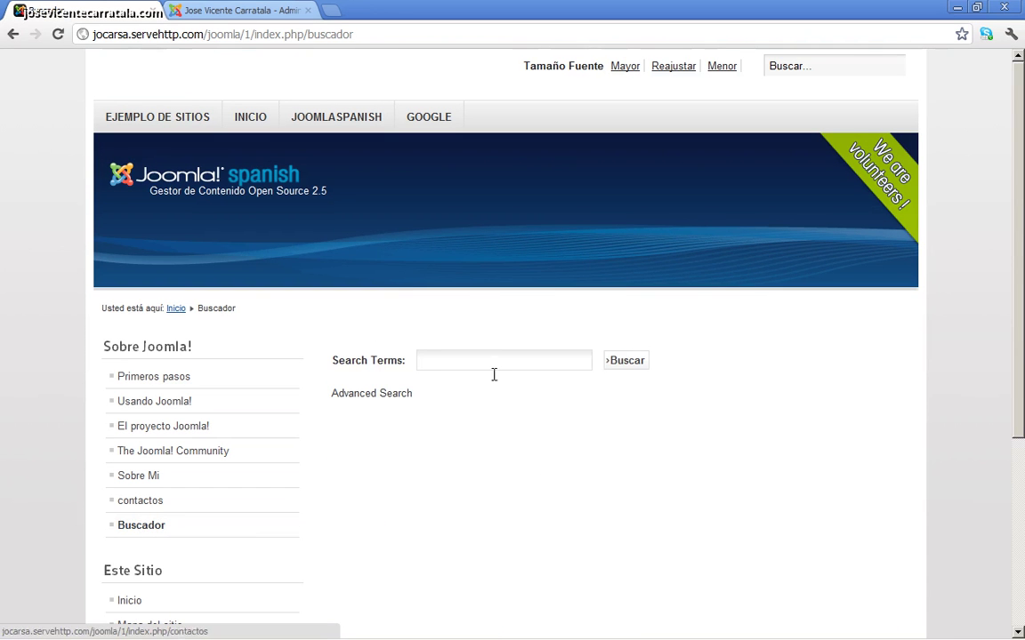
Step: Expand the Advanced Search help on the Buscador page and read the examples of how to combine search terms
{"action": "left_click", "coordinate": [495, 359]}
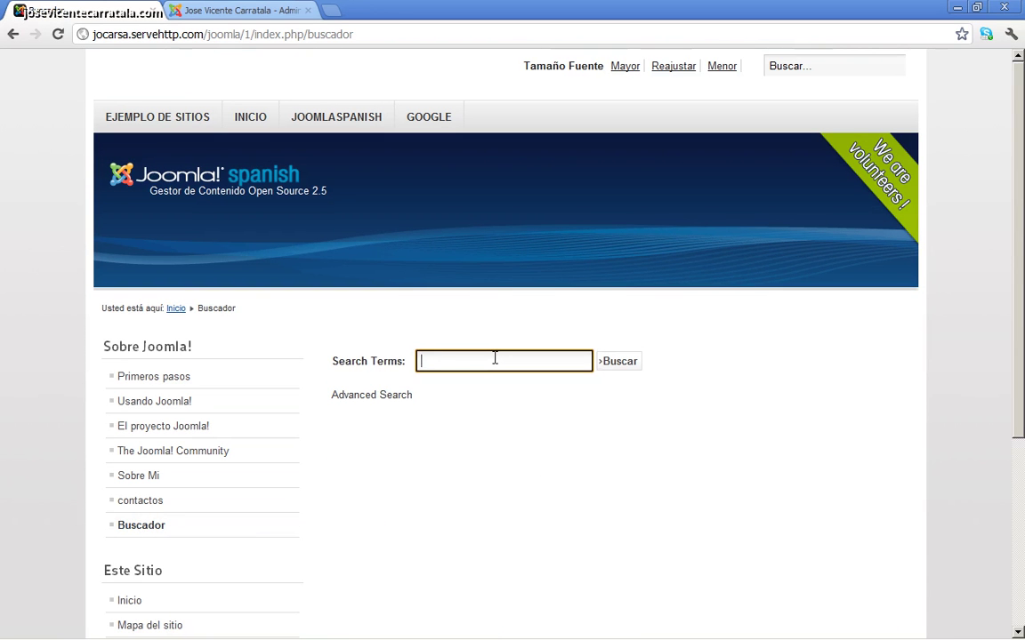
{"action": "left_click", "coordinate": [391, 397]}
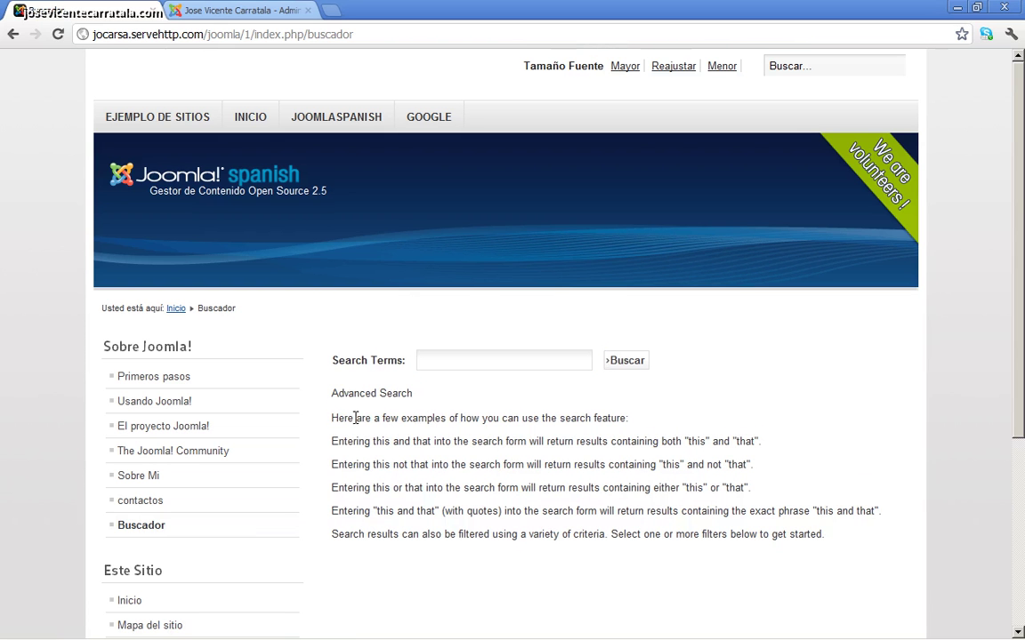
{"action": "left_click_drag", "start_coordinate": [337, 418], "coordinate": [588, 415]}
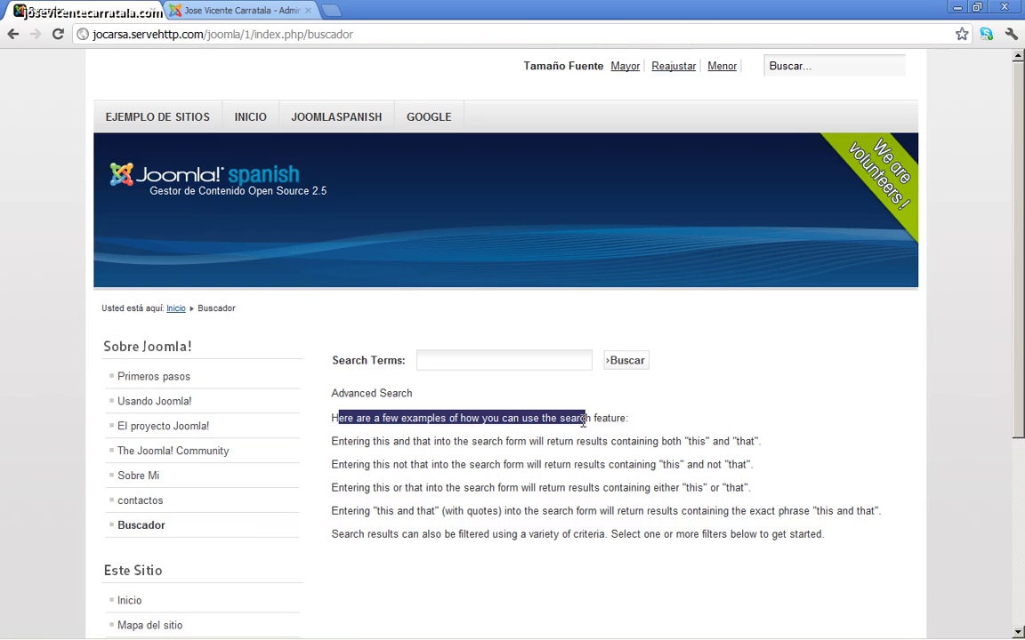
{"action": "left_click_drag", "start_coordinate": [470, 442], "coordinate": [681, 442]}
{"action": "left_click", "coordinate": [687, 442]}
Step: Search the site for "contacto" and for "frutas" with the smart search form
{"action": "left_click", "coordinate": [482, 360]}
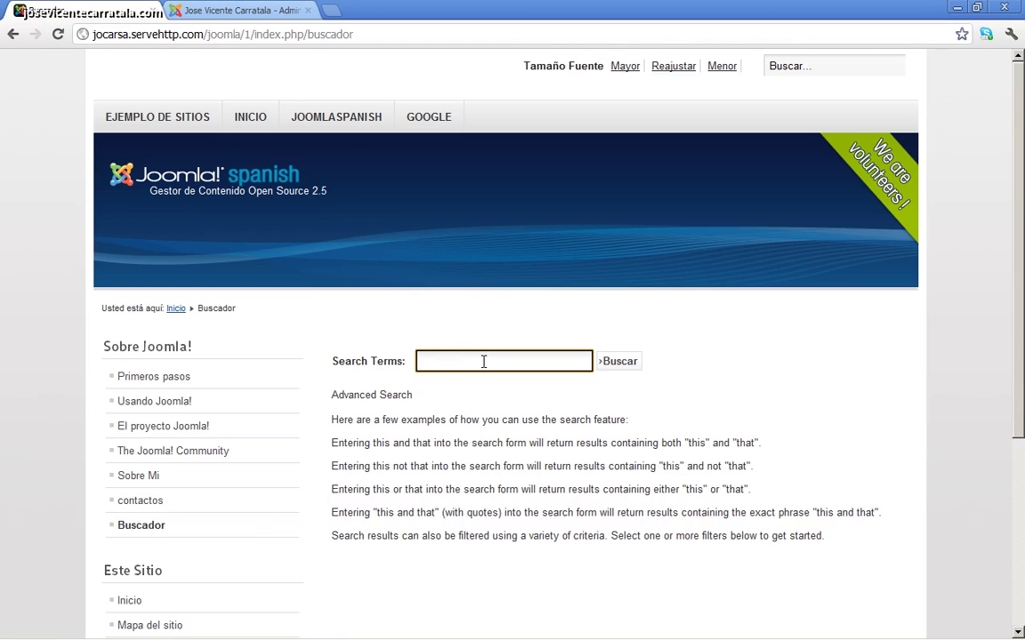
{"action": "type", "text": "contacto"}
{"action": "key", "text": "Return"}
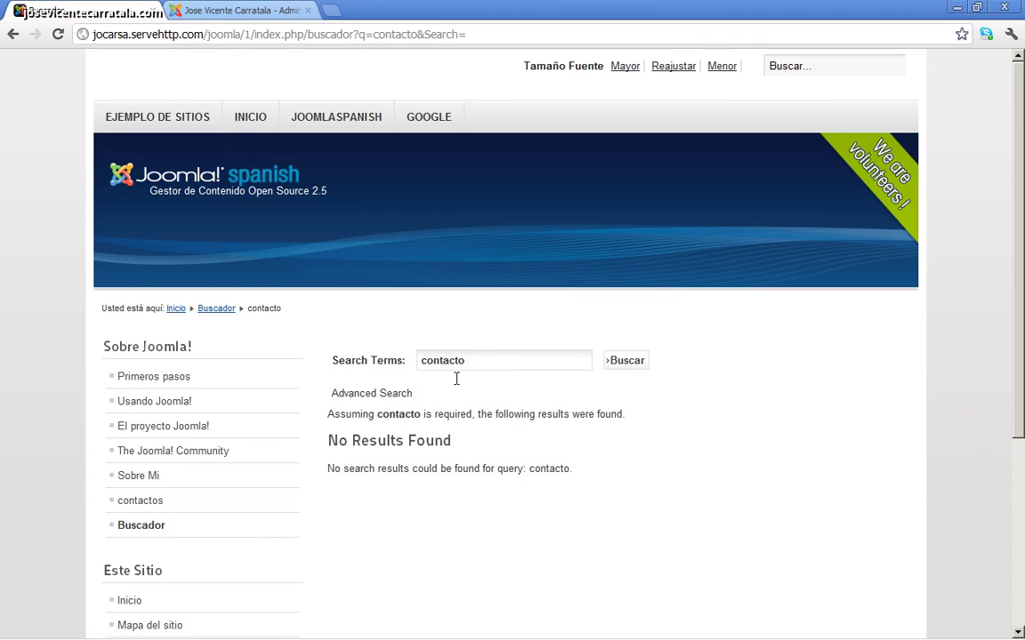
{"action": "left_click_drag", "start_coordinate": [472, 359], "coordinate": [292, 358]}
{"action": "type", "text": "frutas"}
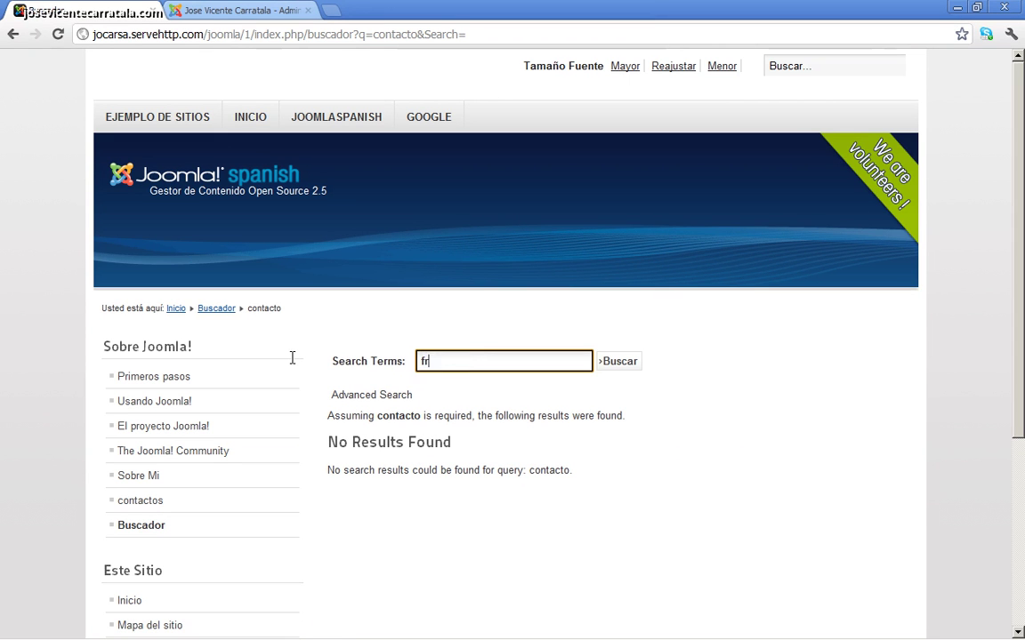
{"action": "key", "text": "Return"}
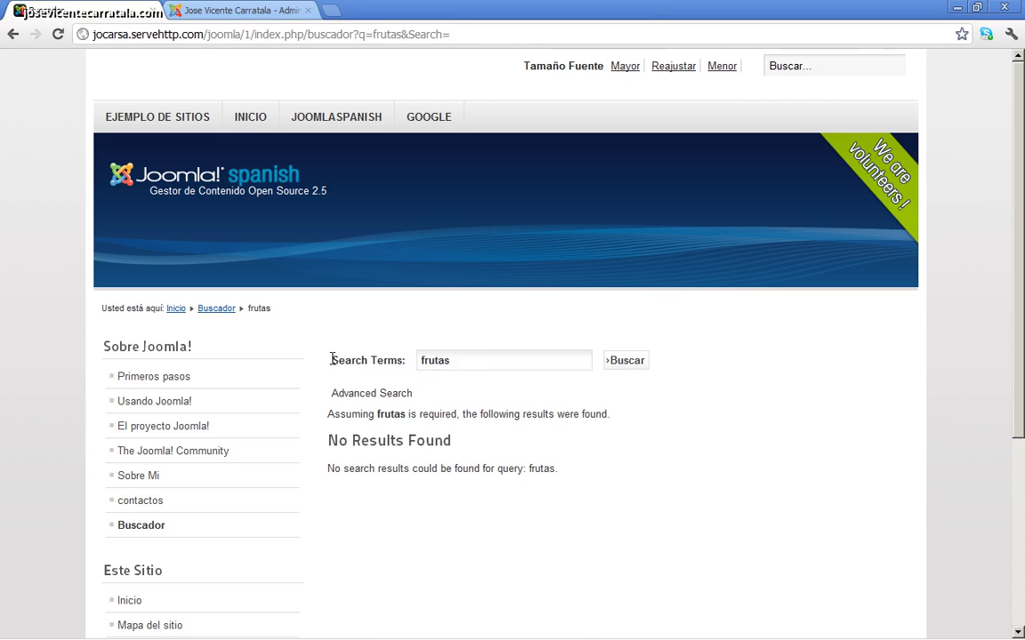
Step: Search the site for "principal" and read the message about the required term
{"action": "left_click_drag", "start_coordinate": [452, 360], "coordinate": [314, 347]}
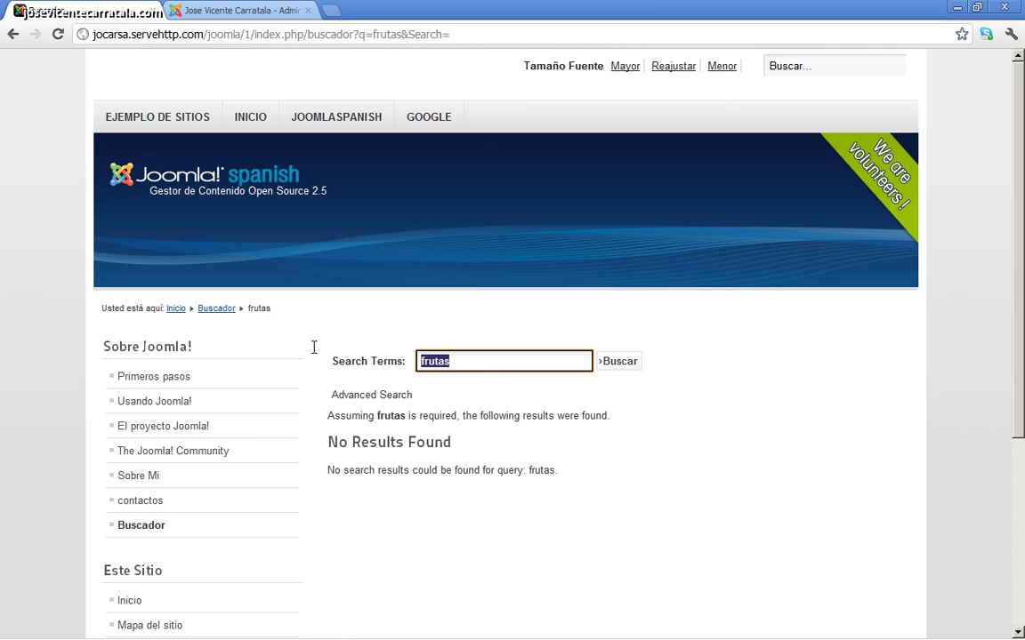
{"action": "type", "text": "principal"}
{"action": "key", "text": "Return"}
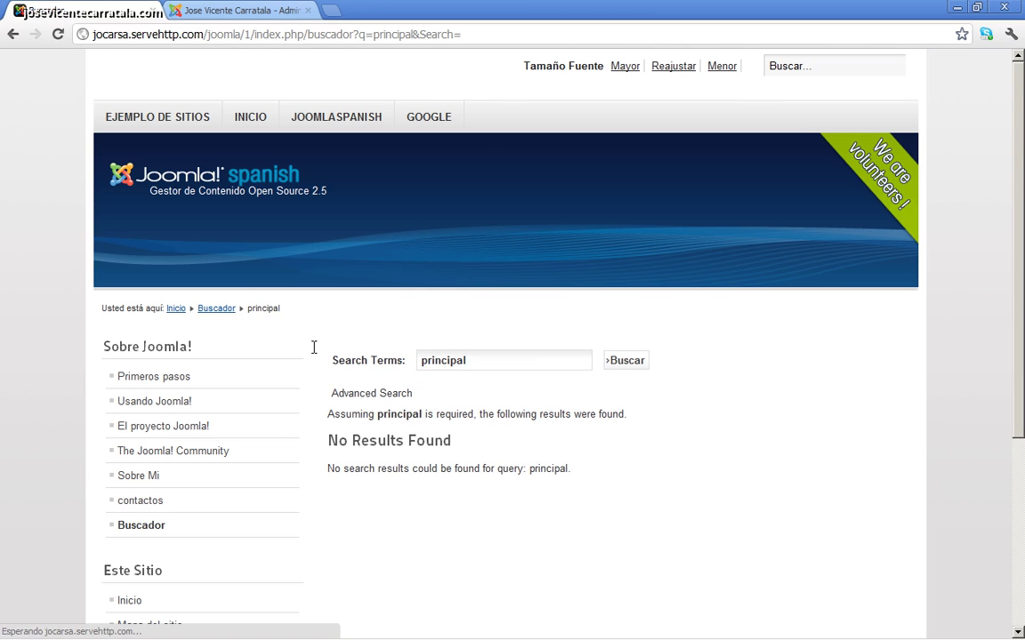
{"action": "left_click_drag", "start_coordinate": [411, 414], "coordinate": [505, 414]}
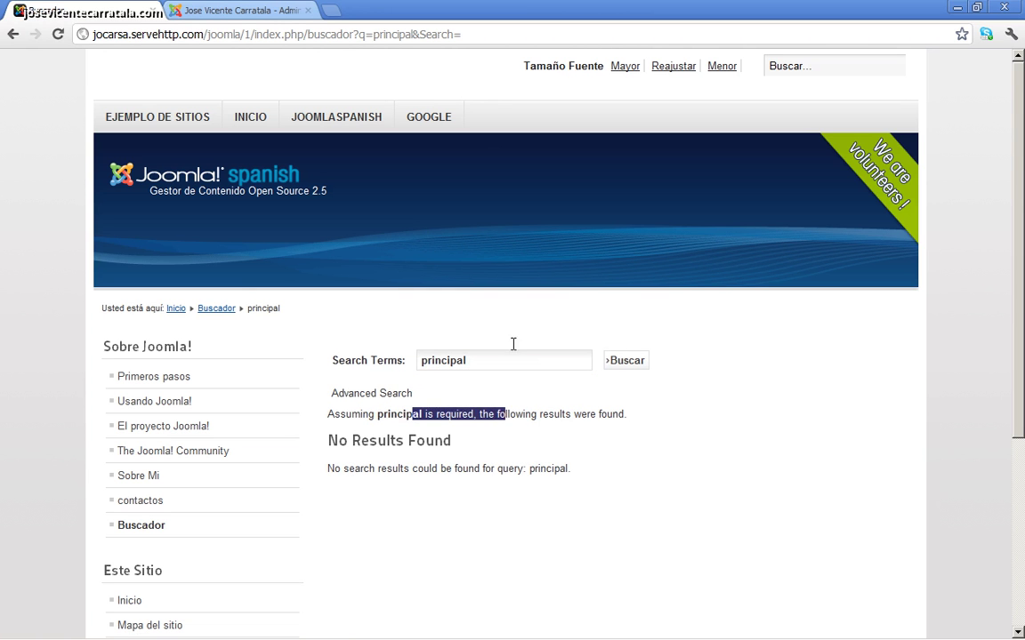
{"action": "left_click", "coordinate": [514, 360]}
{"action": "left_click_drag", "start_coordinate": [482, 359], "coordinate": [357, 329]}
{"action": "left_click", "coordinate": [367, 326]}
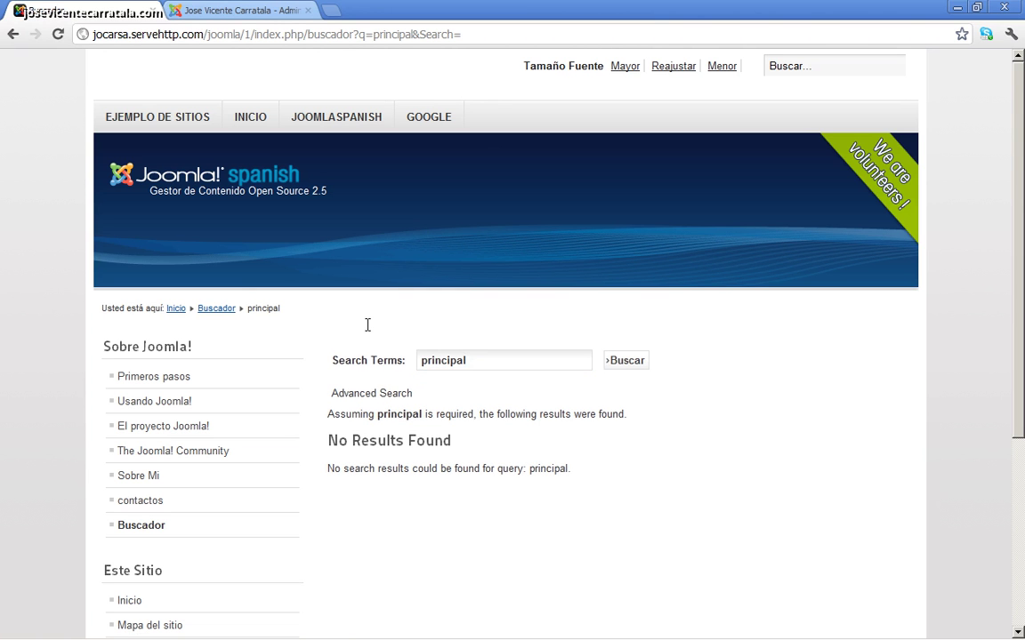
{"action": "left_click_drag", "start_coordinate": [484, 359], "coordinate": [360, 354]}
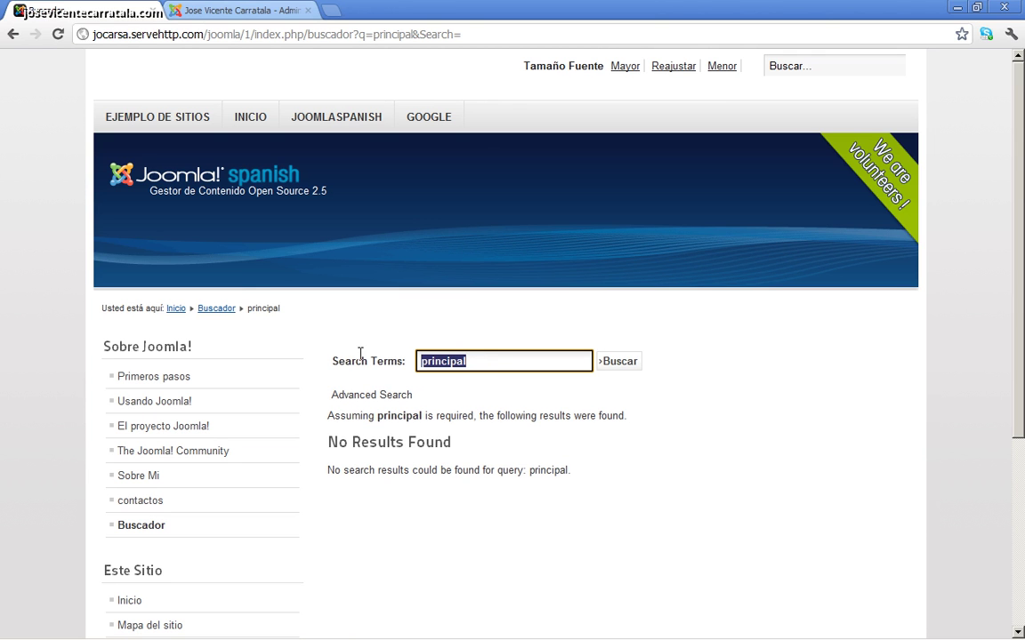
{"action": "left_click", "coordinate": [471, 361]}
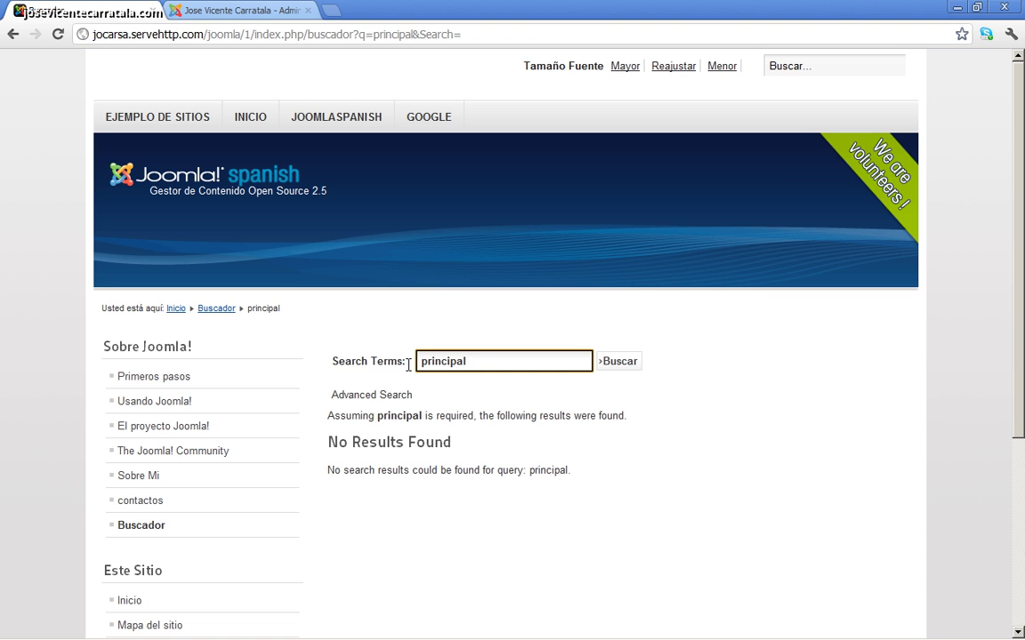
Step: Return to the site administration, filter the Sobre Joomla! menu items by "Buscador" and open the Buscador item for editing
{"action": "left_click", "coordinate": [236, 10]}
{"action": "mouse_move", "coordinate": [325, 211]}
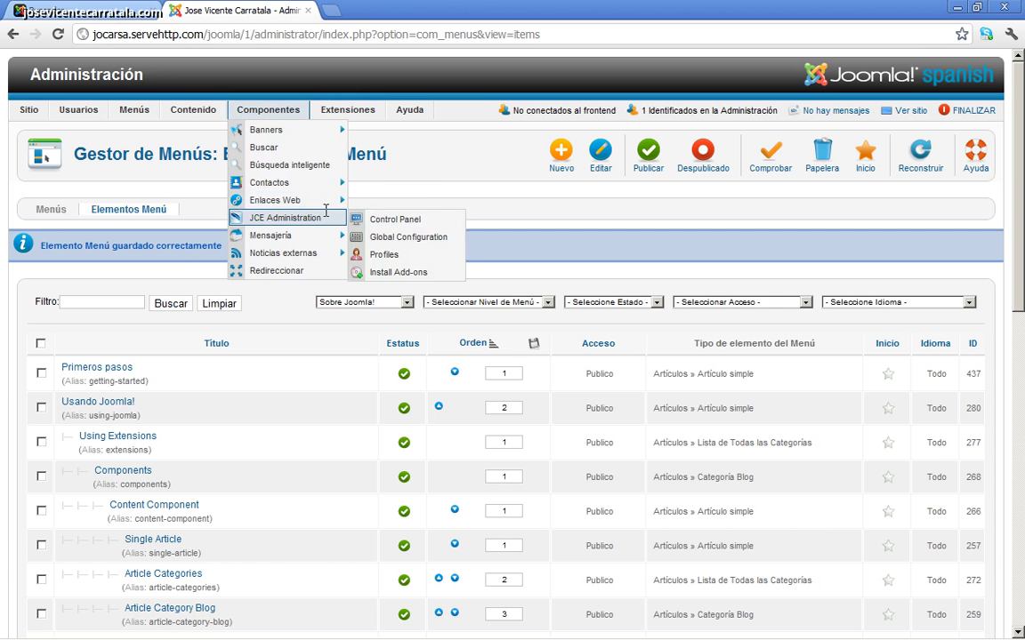
{"action": "scroll", "coordinate": [424, 277], "scroll_direction": "down", "scroll_amount": 10}
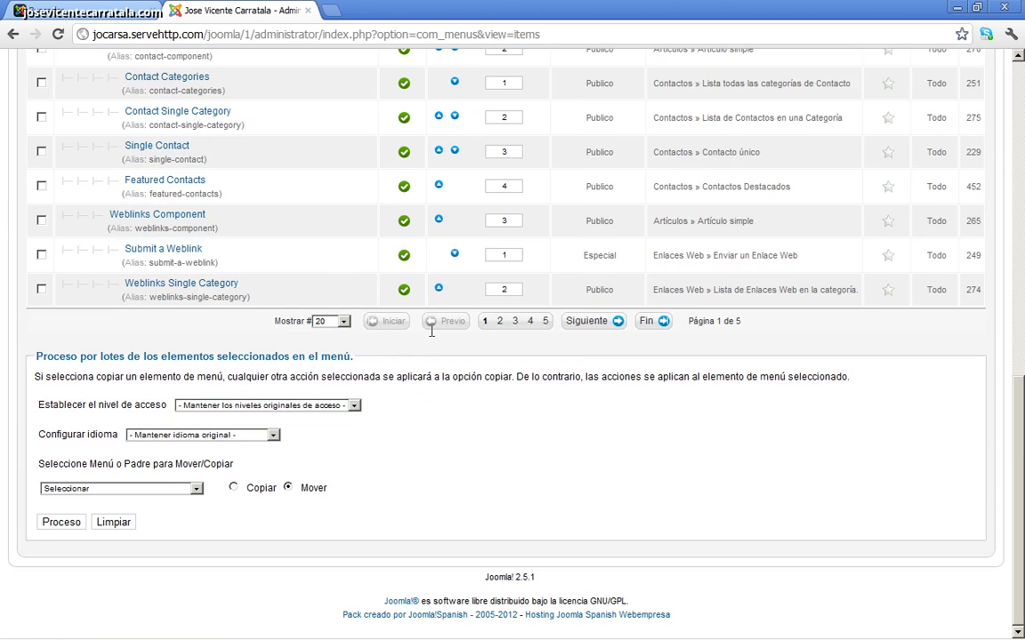
{"action": "scroll", "coordinate": [431, 331], "scroll_direction": "up", "scroll_amount": 5}
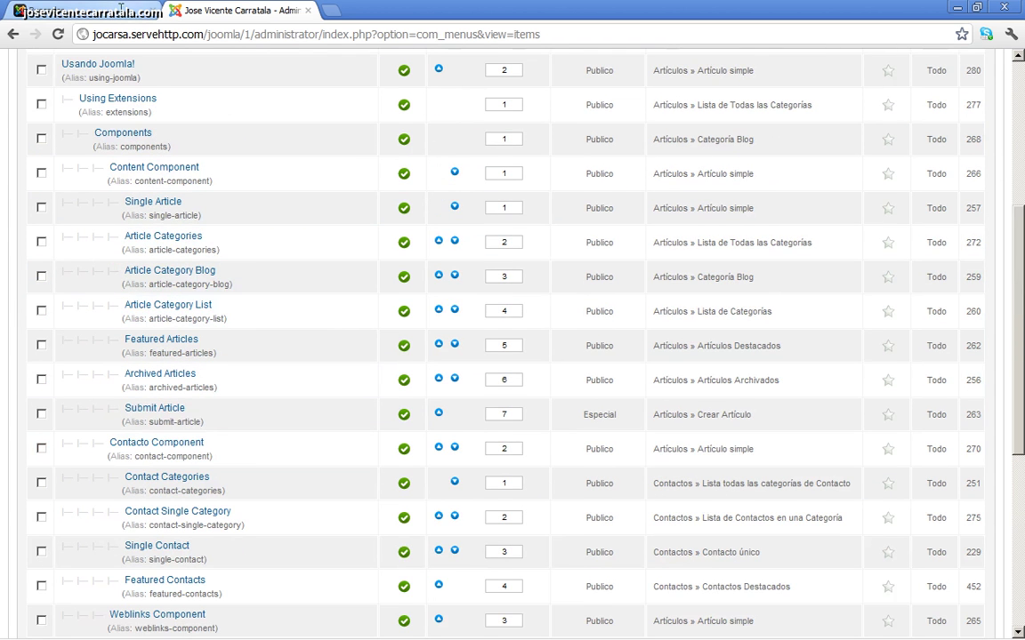
{"action": "scroll", "coordinate": [235, 258], "scroll_direction": "down", "scroll_amount": 2}
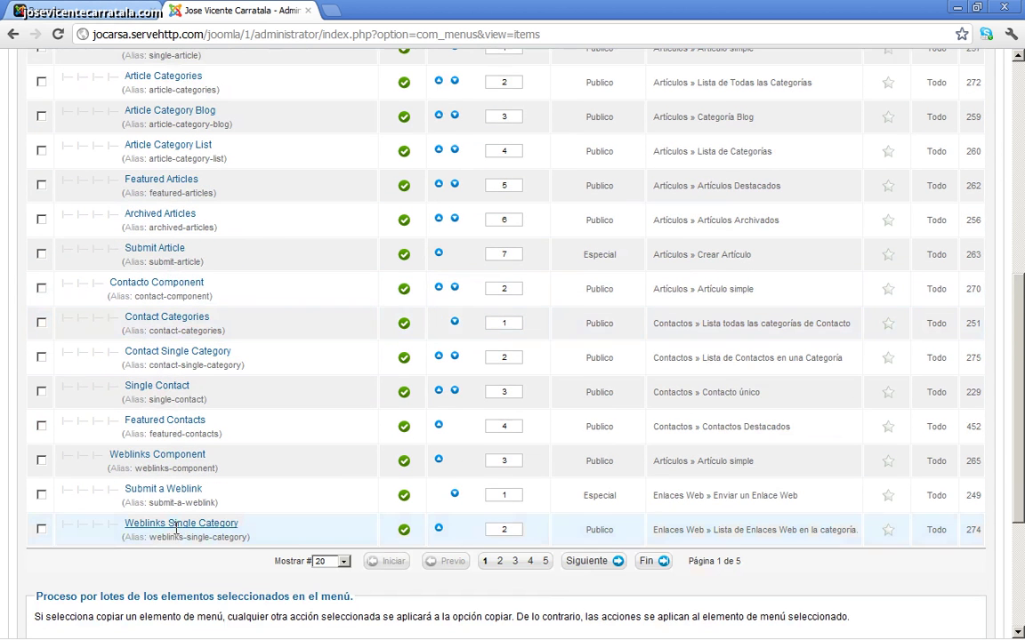
{"action": "scroll", "coordinate": [169, 498], "scroll_direction": "up", "scroll_amount": 6}
{"action": "left_click", "coordinate": [101, 304]}
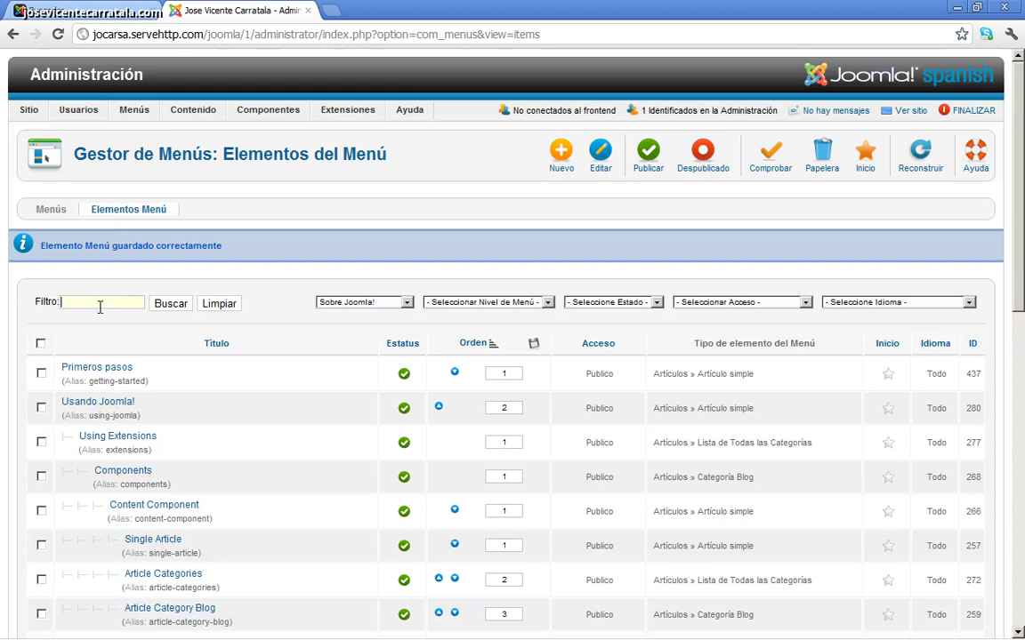
{"action": "type", "text": "Buscador"}
{"action": "key", "text": "Return"}
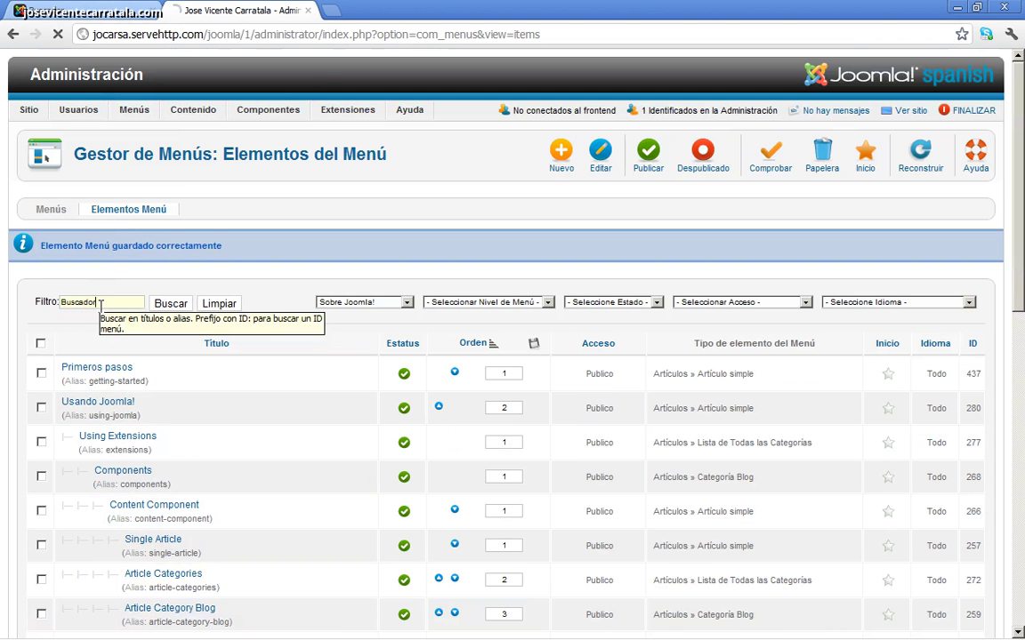
{"action": "scroll", "coordinate": [121, 347], "scroll_direction": "down", "scroll_amount": 1}
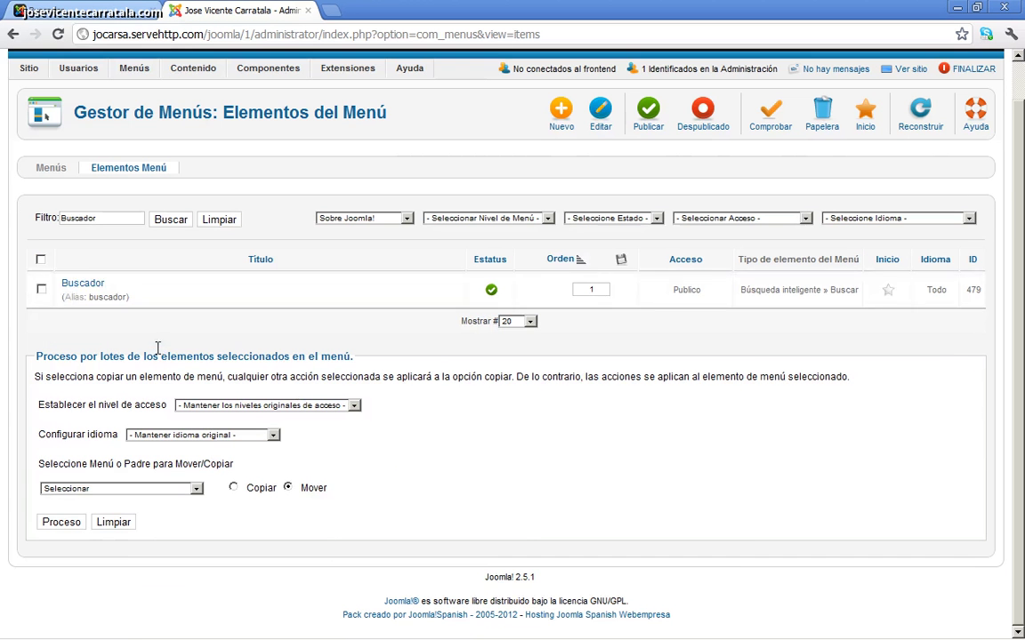
{"action": "left_click", "coordinate": [84, 283]}
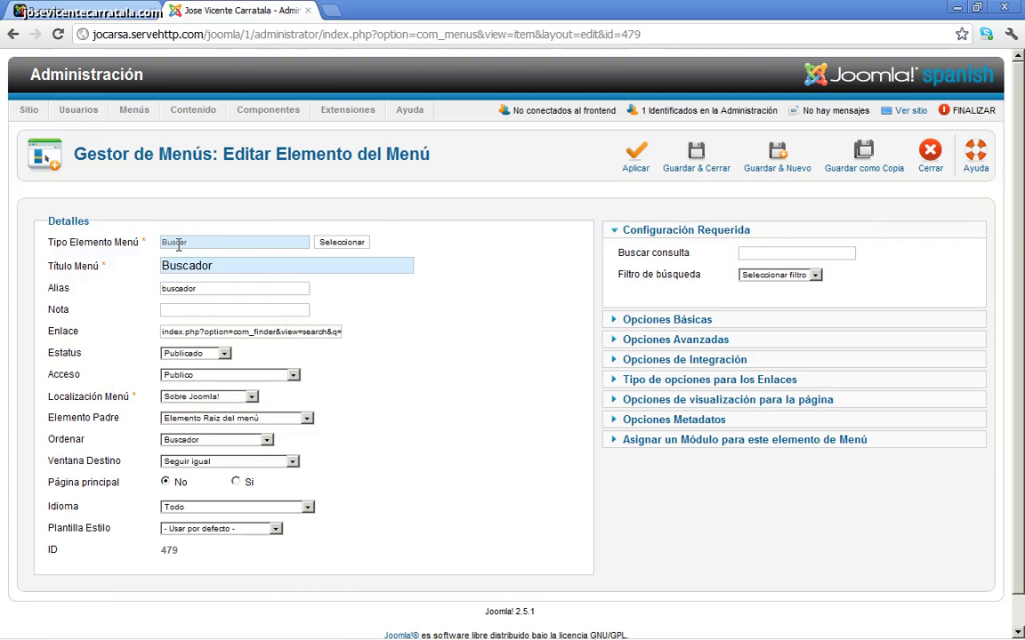
Step: Change the Buscador item's type to Listar Resultados de la Búsqueda from the Buscar group, then save and close it
{"action": "left_click", "coordinate": [341, 242]}
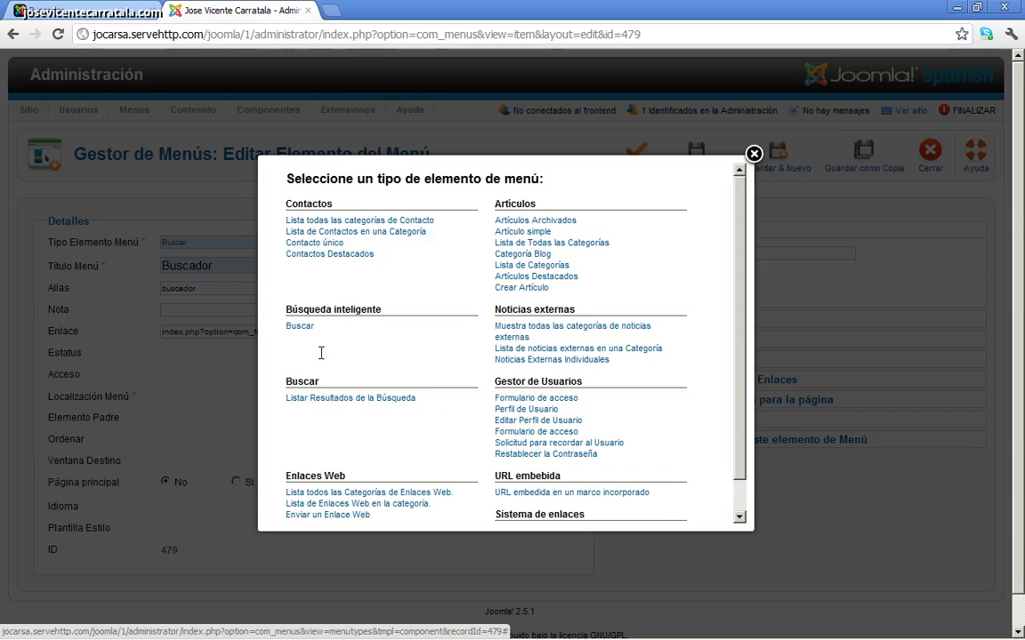
{"action": "left_click_drag", "start_coordinate": [292, 310], "coordinate": [372, 308]}
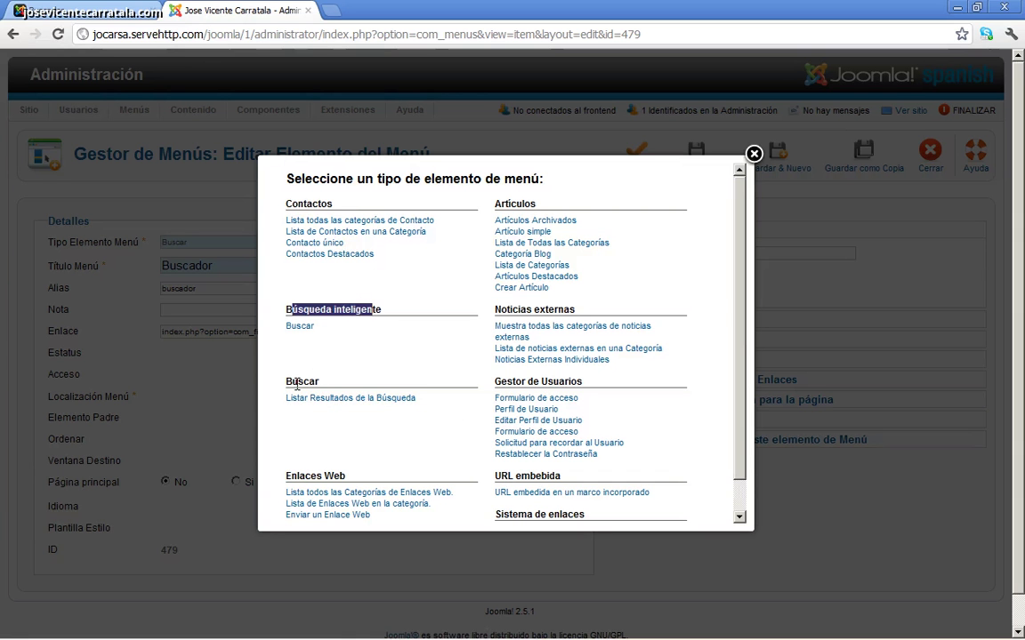
{"action": "left_click_drag", "start_coordinate": [291, 382], "coordinate": [318, 381]}
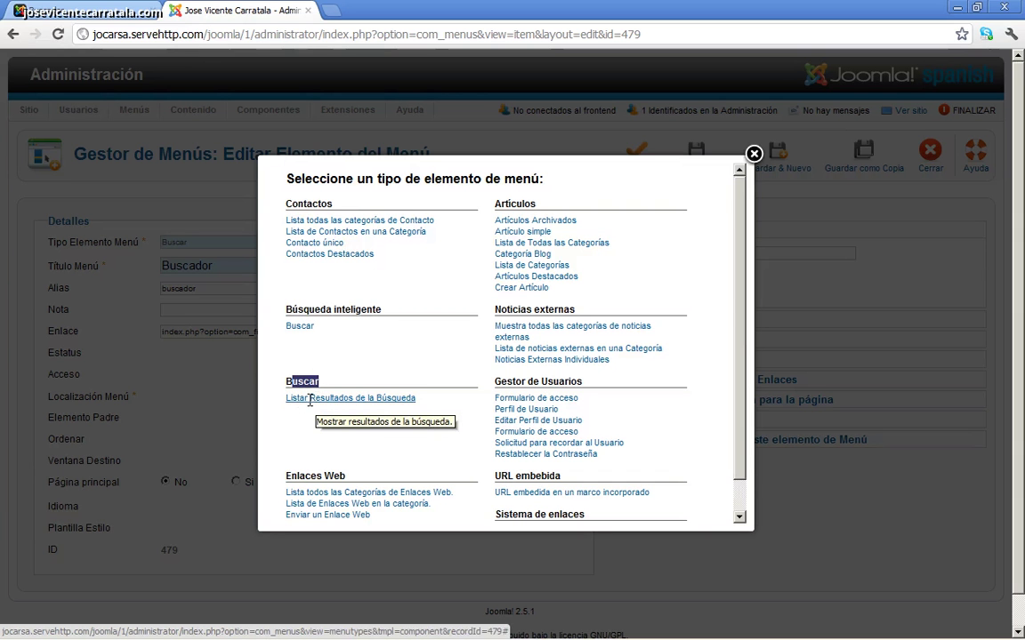
{"action": "left_click", "coordinate": [322, 397]}
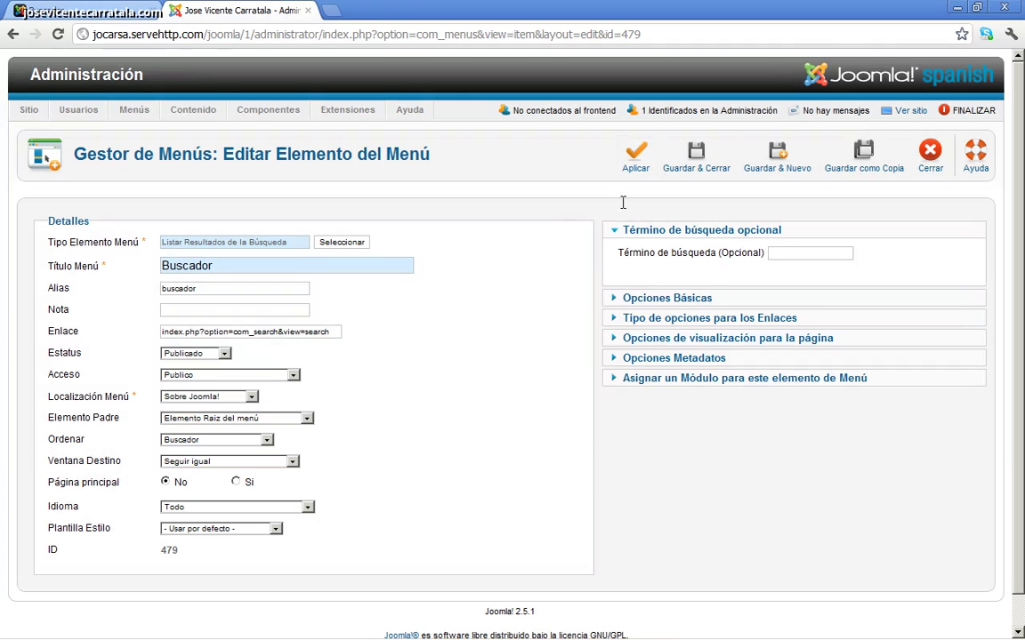
{"action": "left_click", "coordinate": [633, 153]}
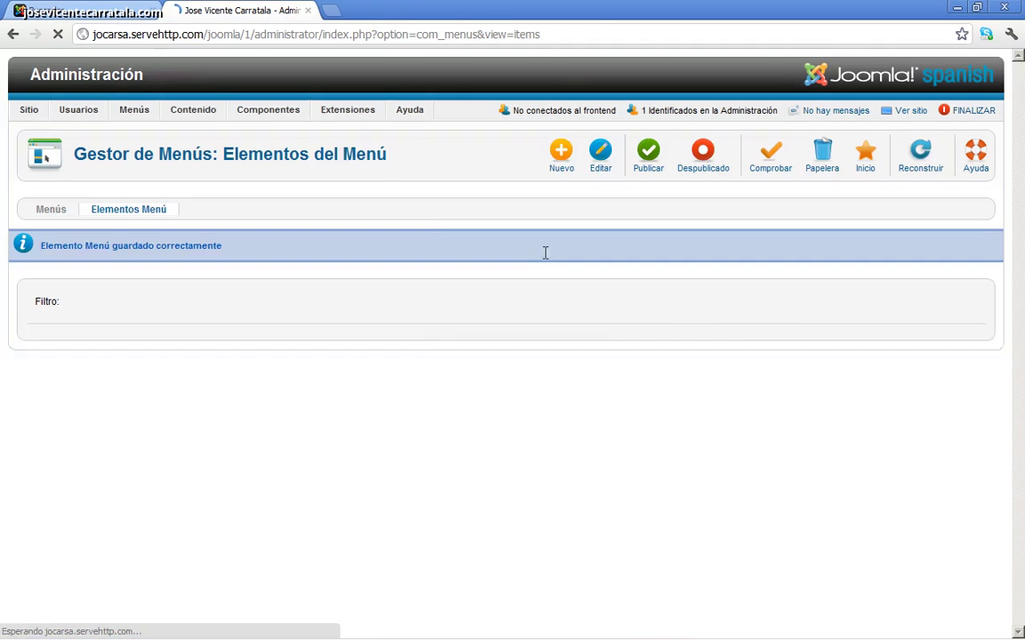
Step: Reload the public site, return to Inicio and open the Buscador page with its changed search type
{"action": "left_click", "coordinate": [105, 9]}
{"action": "left_click", "coordinate": [57, 34]}
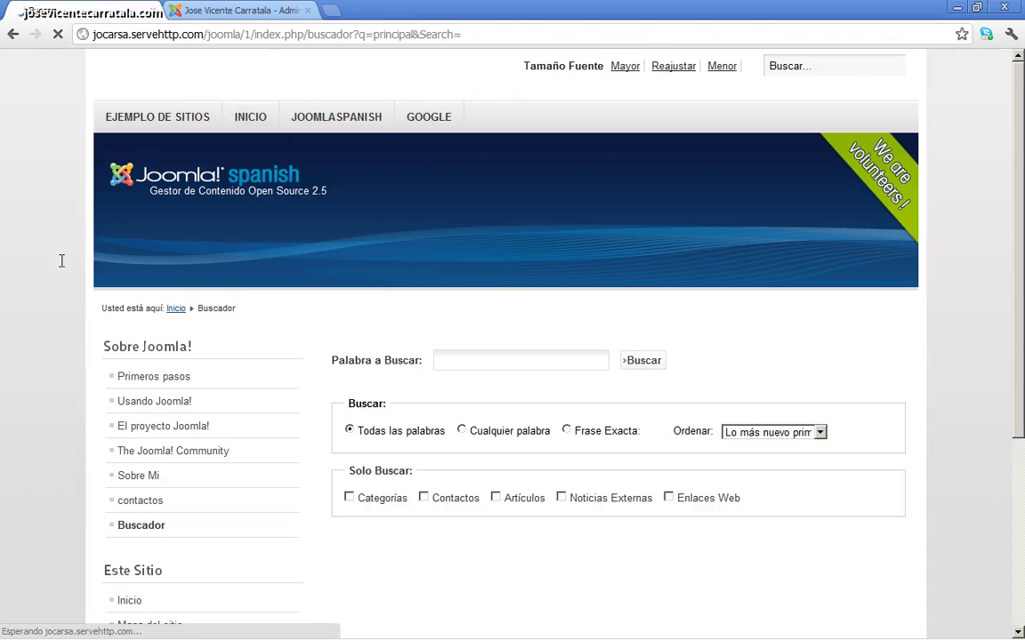
{"action": "left_click", "coordinate": [237, 129]}
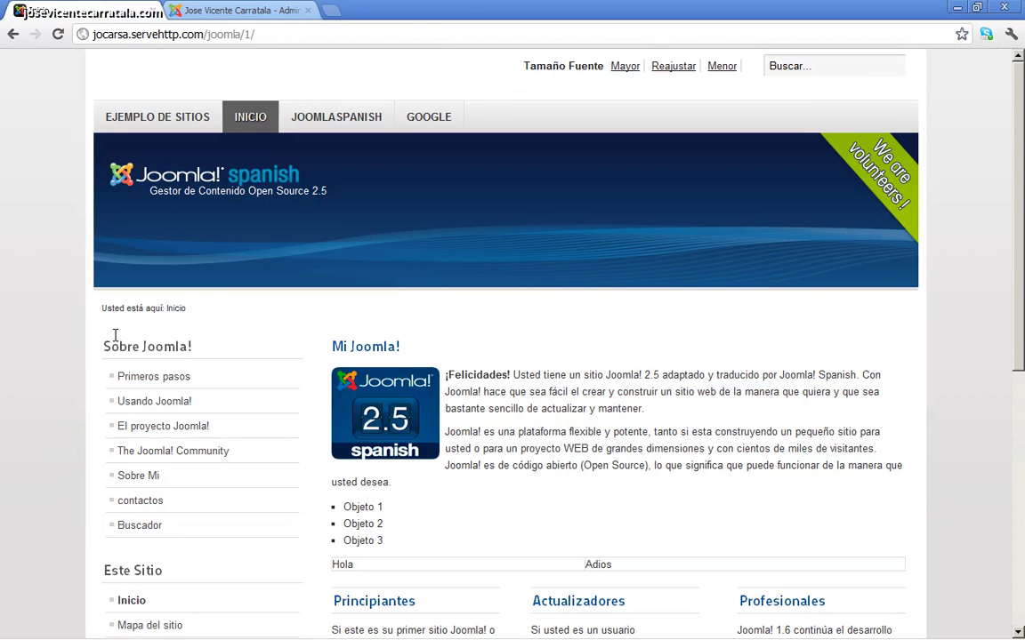
{"action": "left_click", "coordinate": [136, 526]}
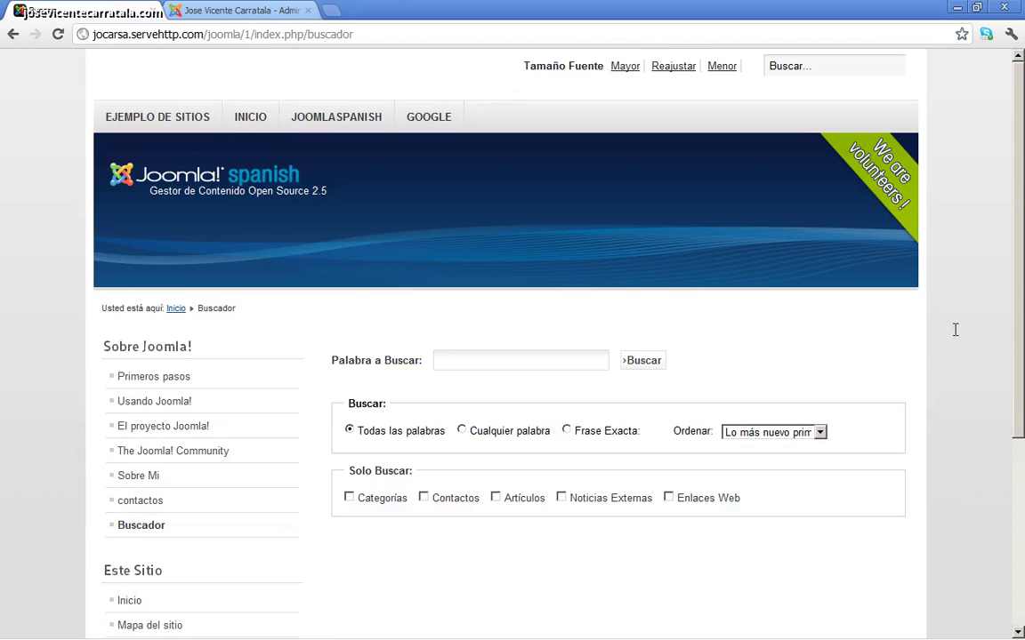
Step: Try the Cualquier palabra and Frase Exacta modes and inspect the Ordenar choices on the search form
{"action": "scroll", "coordinate": [953, 356], "scroll_direction": "down", "scroll_amount": 3}
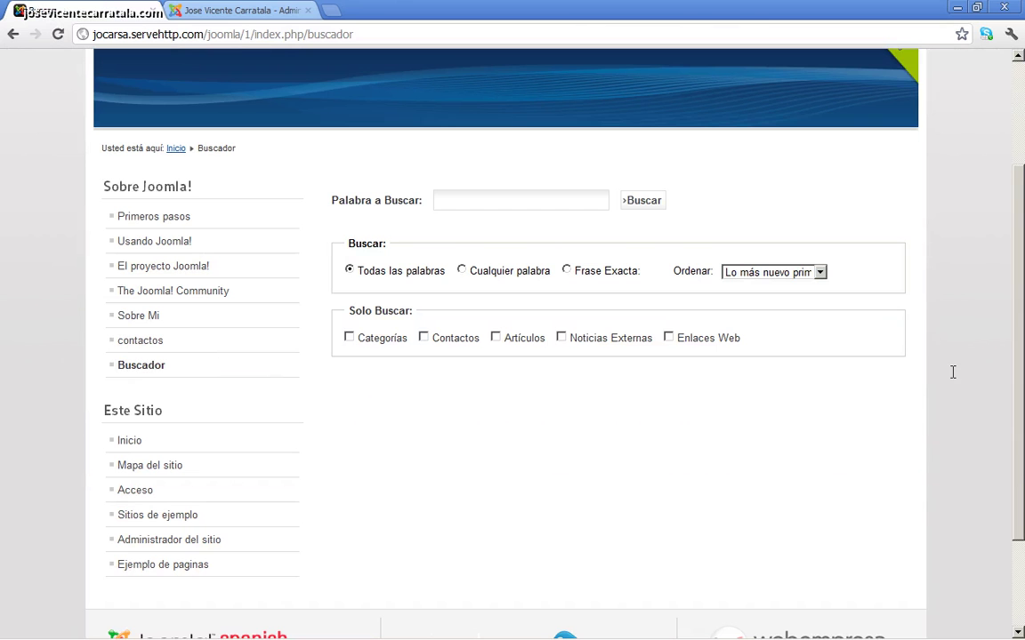
{"action": "left_click", "coordinate": [544, 200]}
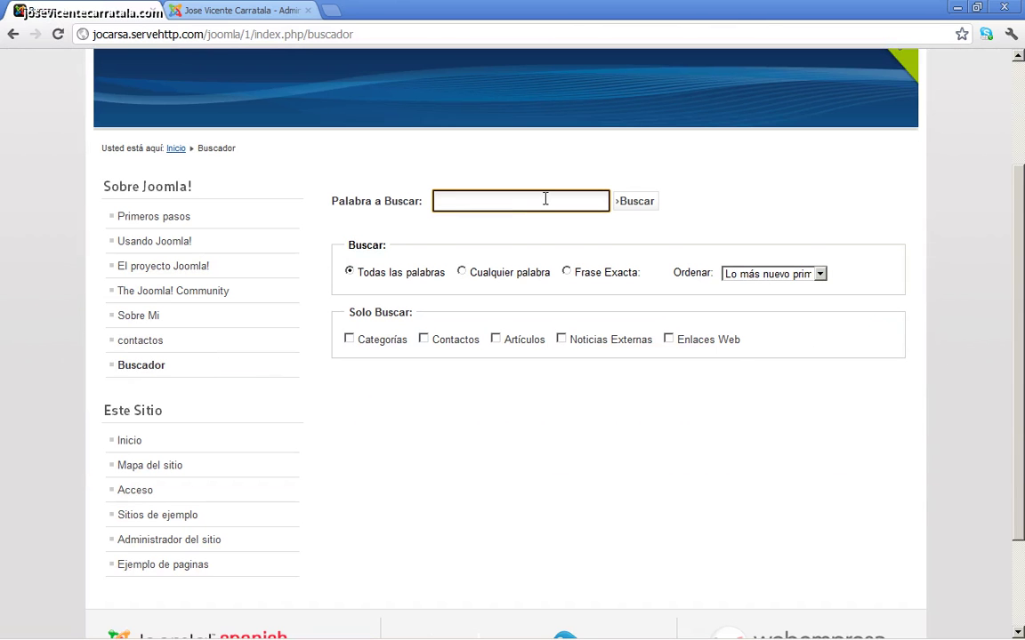
{"action": "left_click", "coordinate": [462, 270]}
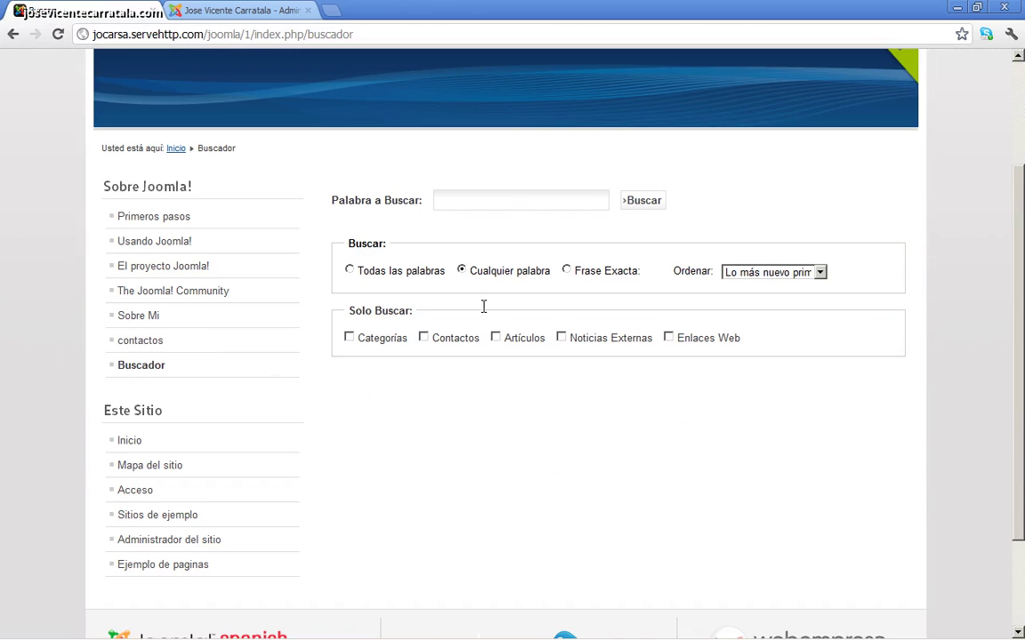
{"action": "left_click", "coordinate": [567, 270]}
{"action": "left_click", "coordinate": [804, 270]}
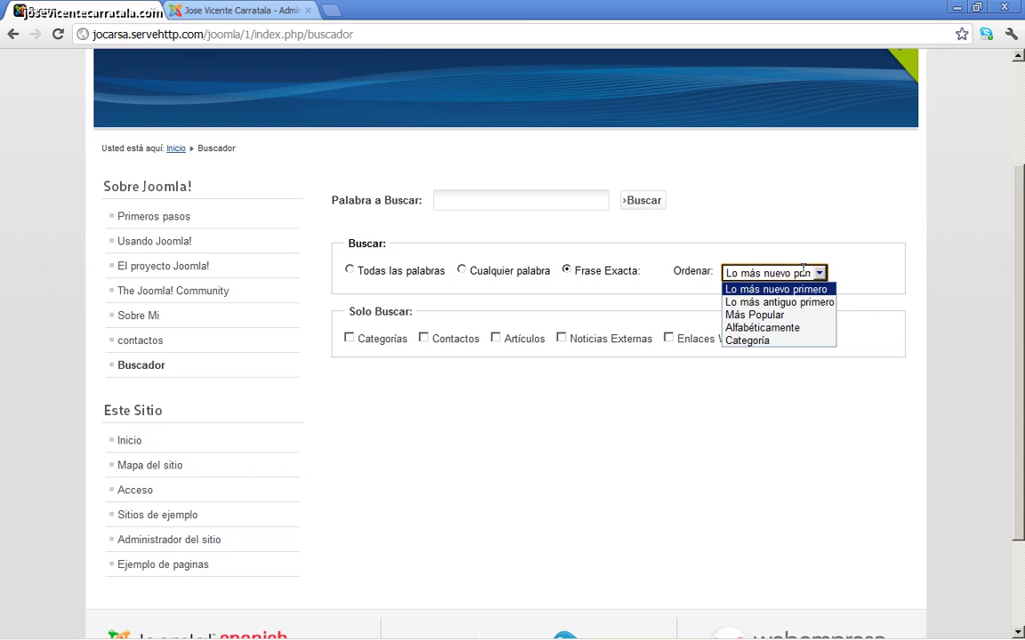
{"action": "left_click_drag", "start_coordinate": [469, 339], "coordinate": [476, 339]}
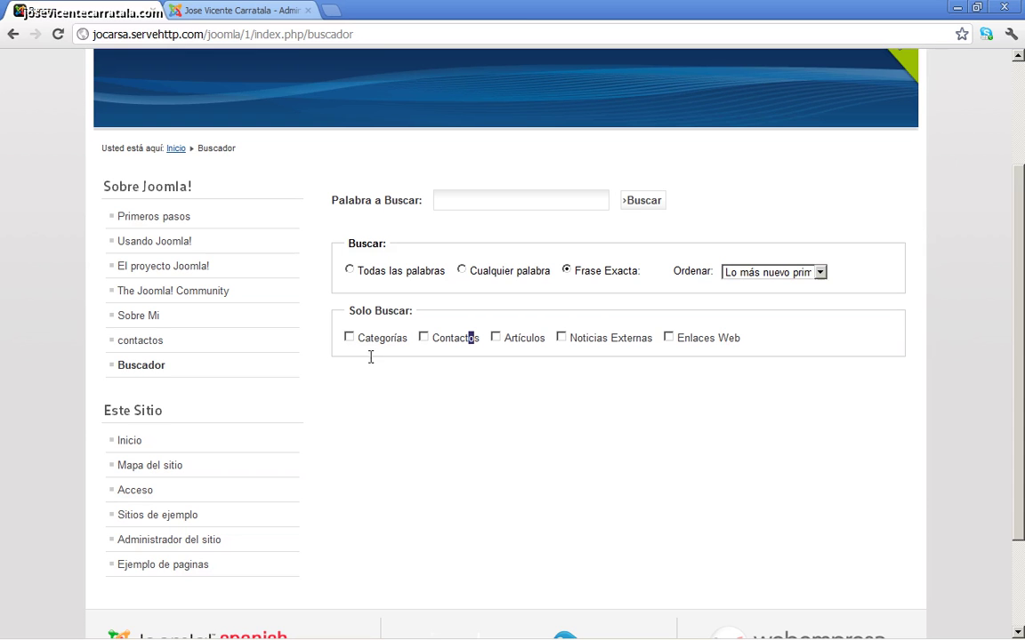
Step: Search the site for "contacto" in Cualquier palabra mode and look through the results
{"action": "left_click", "coordinate": [461, 271]}
{"action": "left_click", "coordinate": [467, 206]}
{"action": "type", "text": "contacto"}
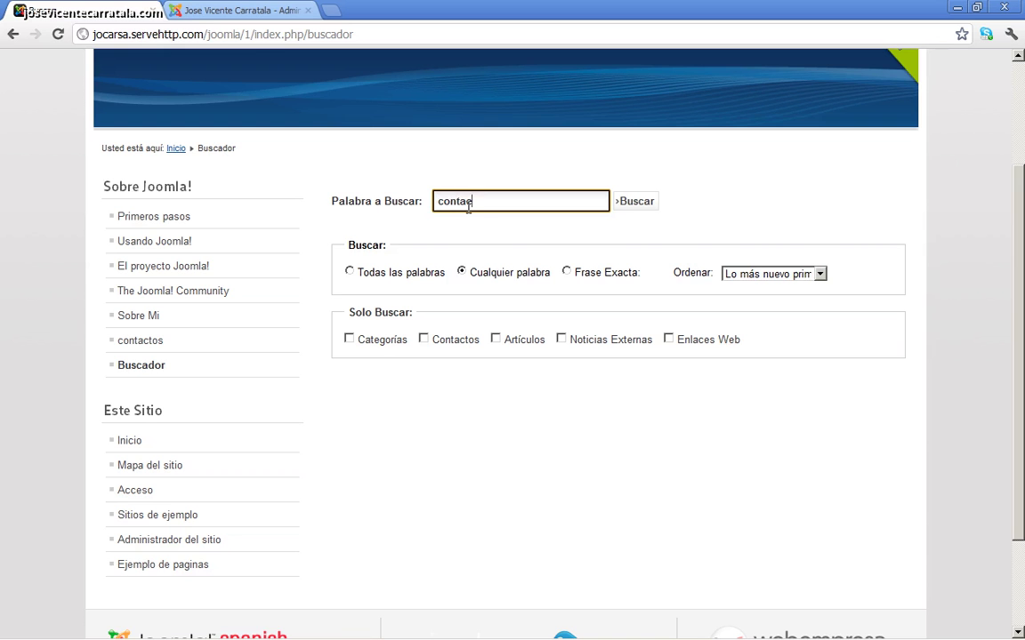
{"action": "key", "text": "Return"}
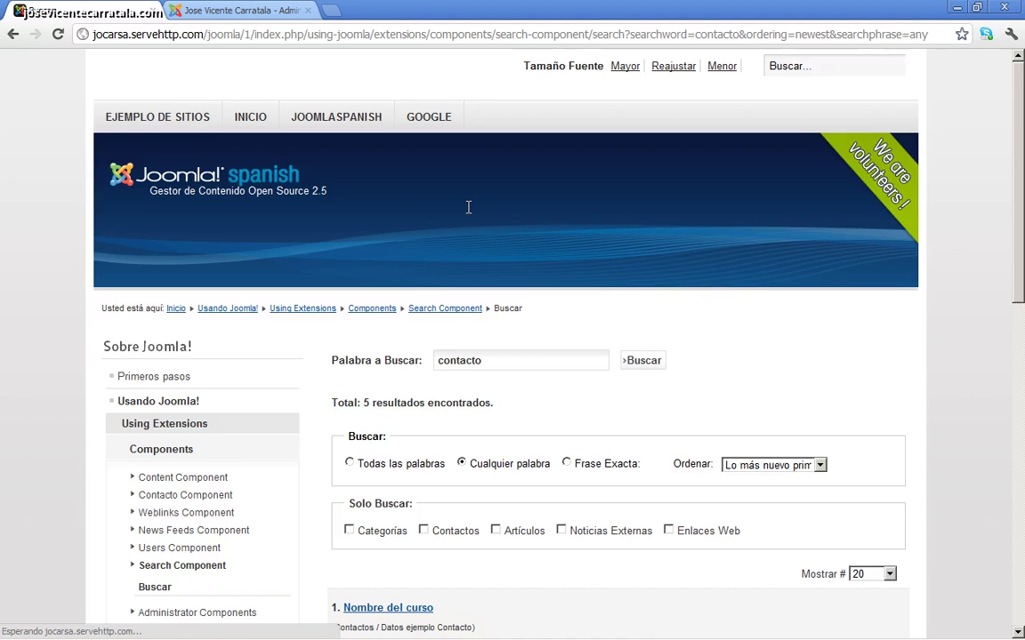
{"action": "scroll", "coordinate": [443, 351], "scroll_direction": "down", "scroll_amount": 3}
{"action": "scroll", "coordinate": [445, 350], "scroll_direction": "down", "scroll_amount": 2}
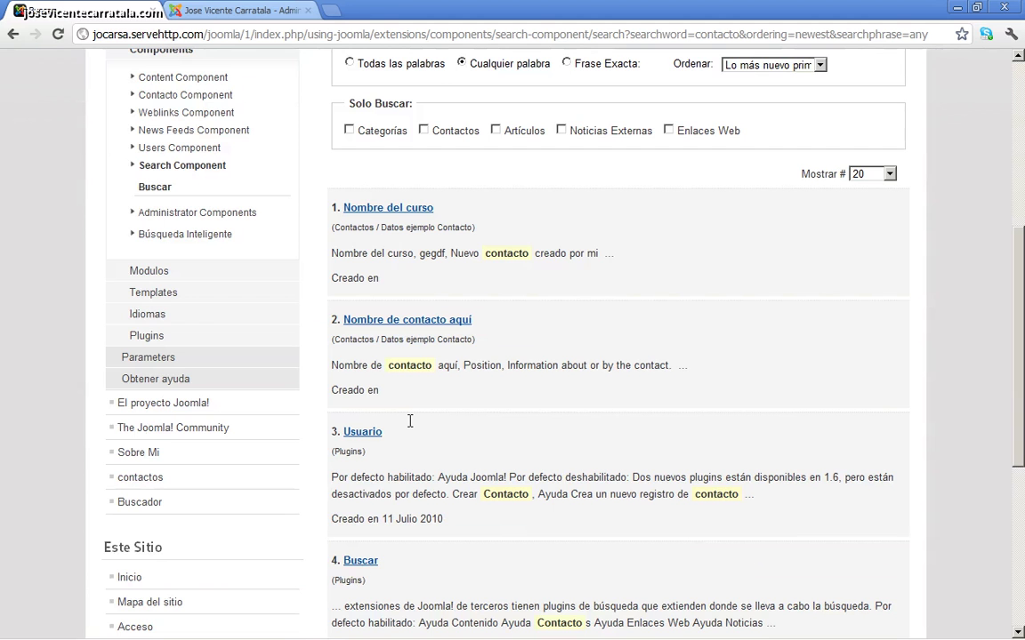
{"action": "scroll", "coordinate": [410, 421], "scroll_direction": "up", "scroll_amount": 5}
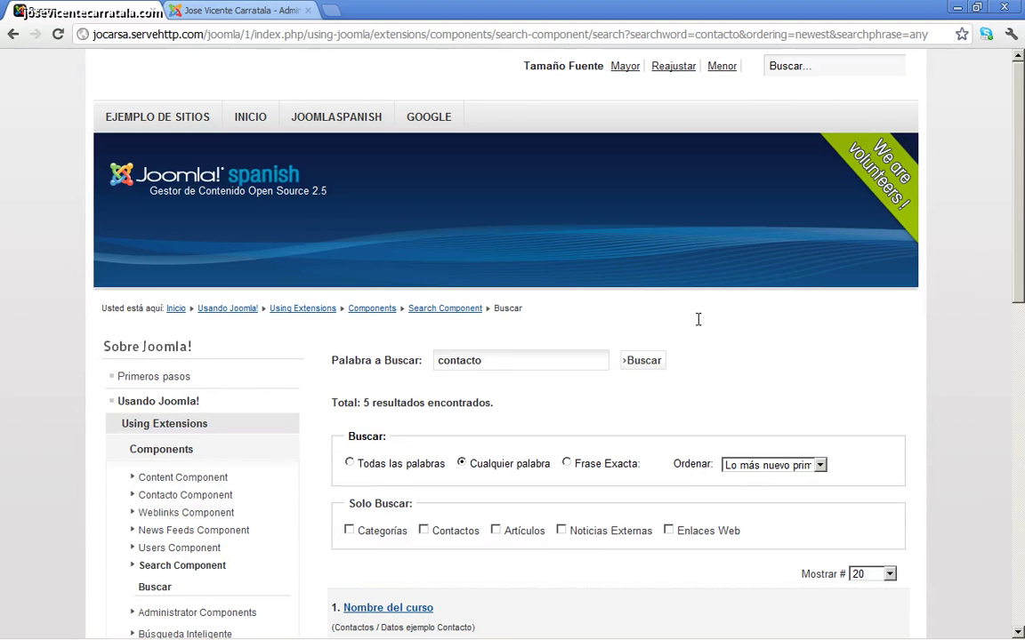
Step: Switch back to the site administration and look over the available components, including the JCE Administration entries
{"action": "key", "text": "ctrl+Tab"}
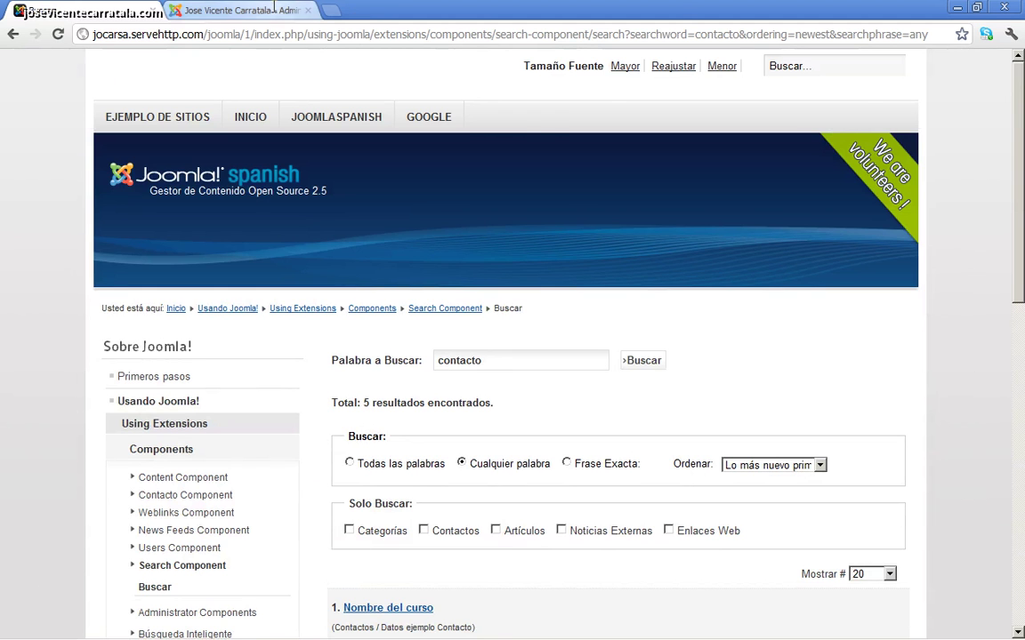
{"action": "mouse_move", "coordinate": [271, 112]}
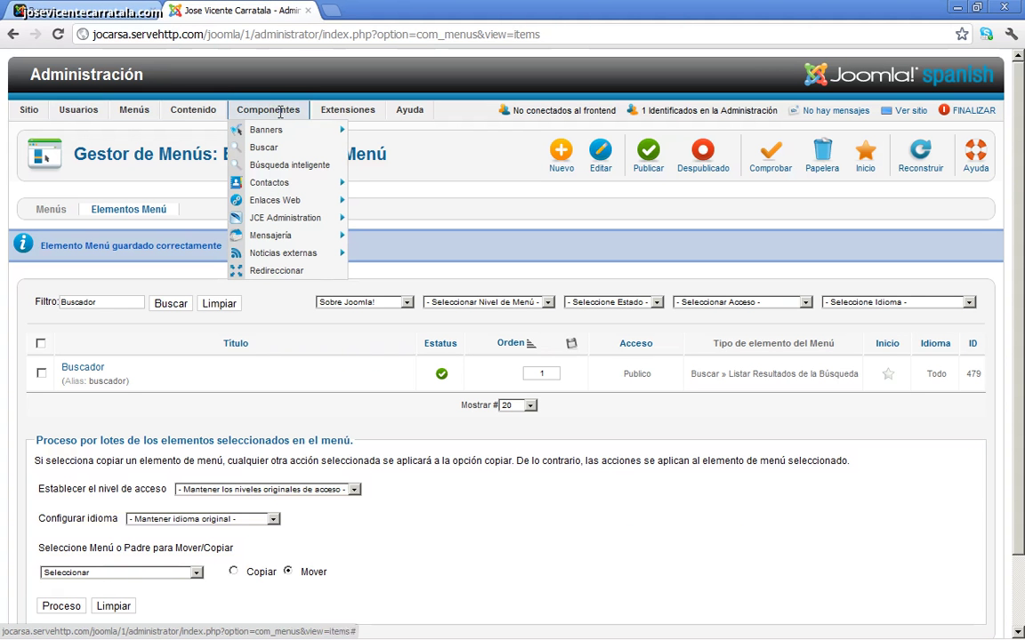
{"action": "mouse_move", "coordinate": [280, 219]}
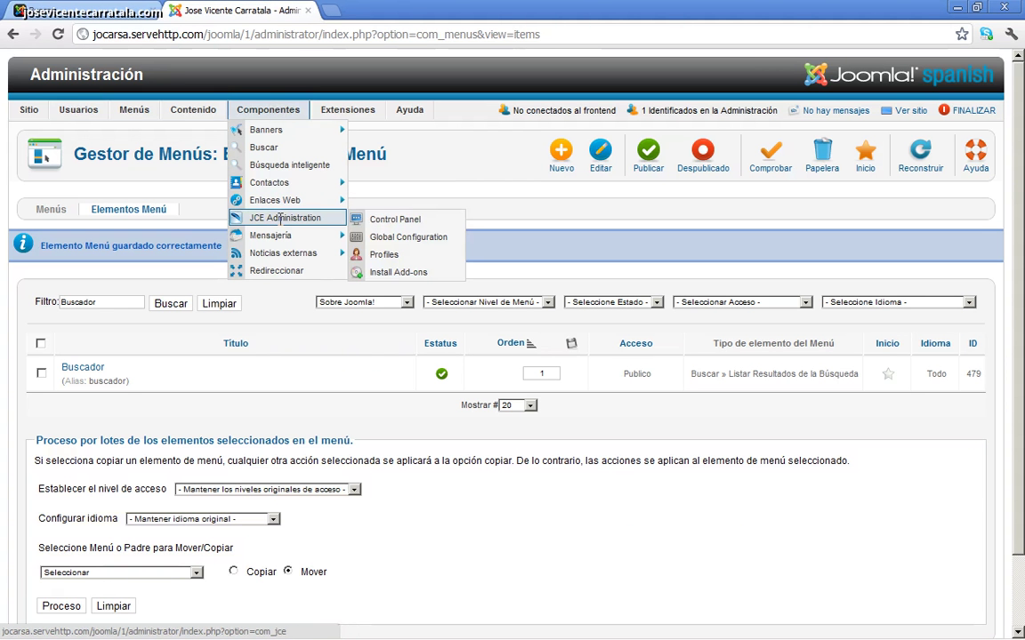